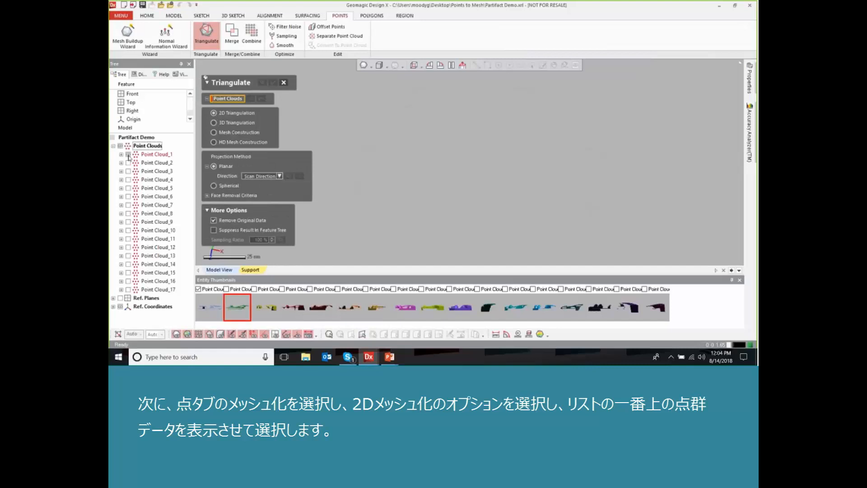
- Create a 2D Triangulation mesh from Point Cloud_1, recalculating its scan direction and flipping the direction vector to face the scanned side
click(137, 156)
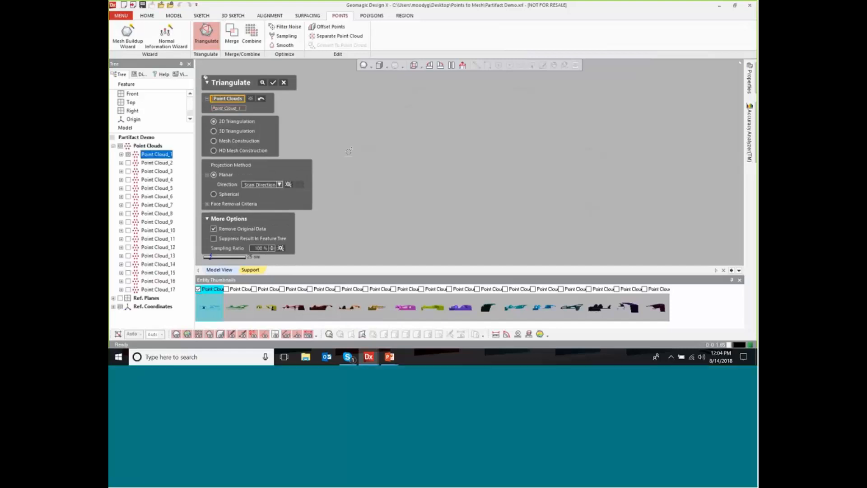
right_drag(465, 121, 435, 124)
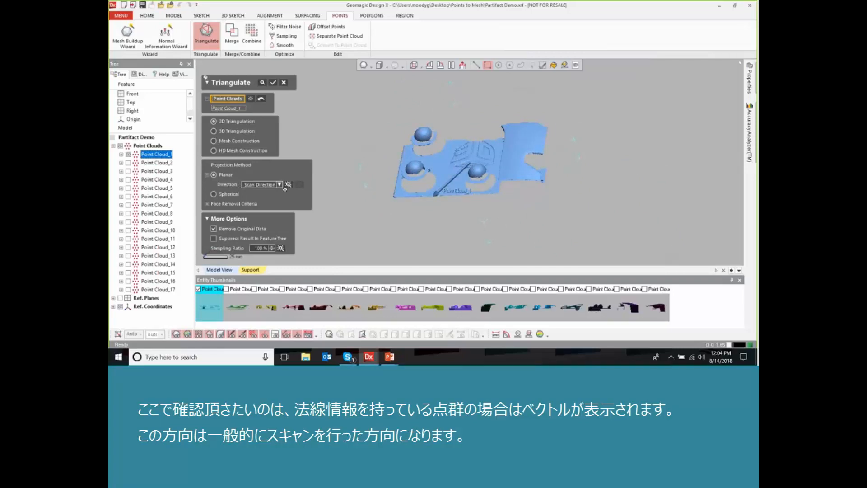
right_drag(414, 194, 444, 185)
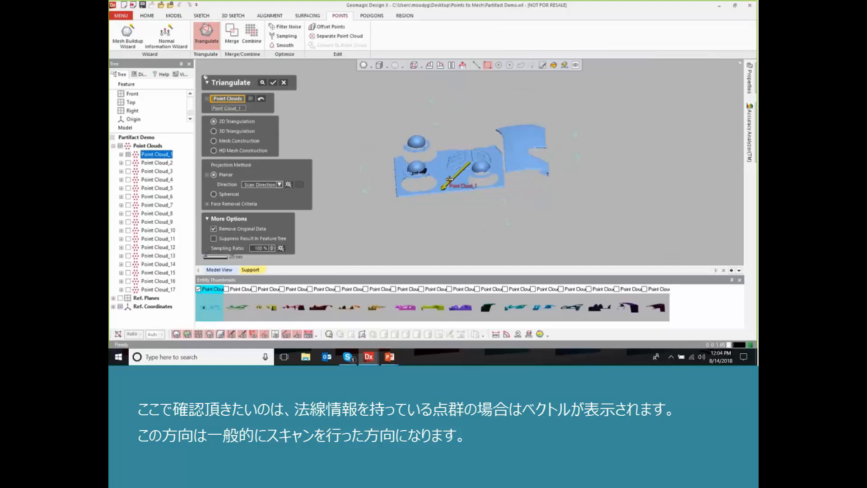
click(289, 185)
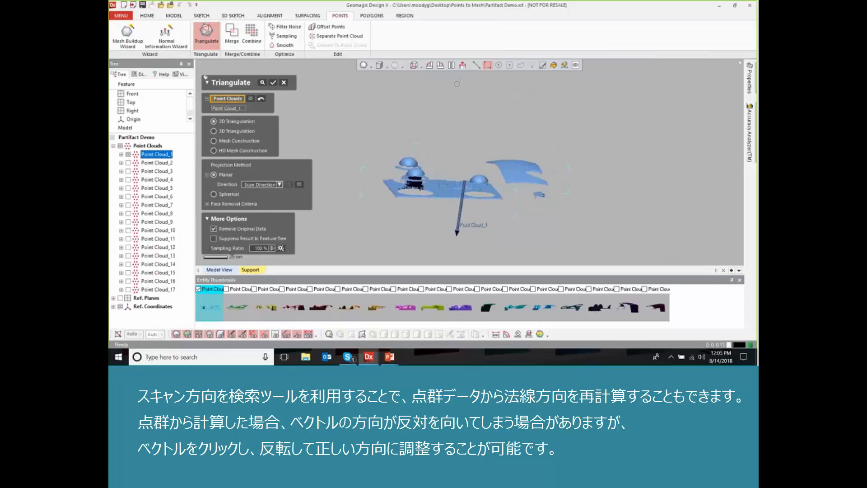
click(463, 215)
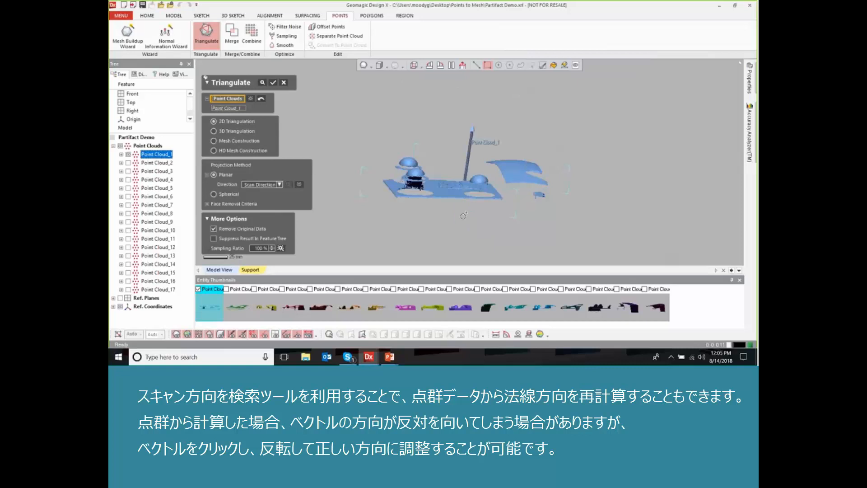
ctrl+right_drag(471, 206, 480, 219)
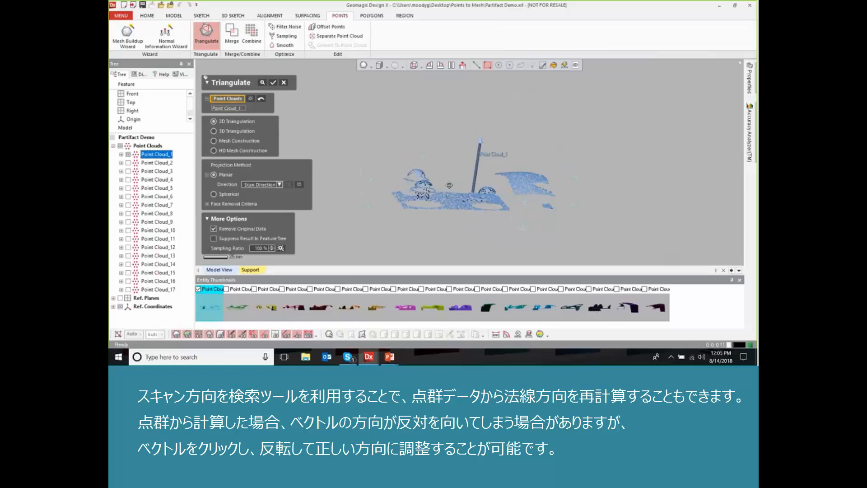
click(272, 82)
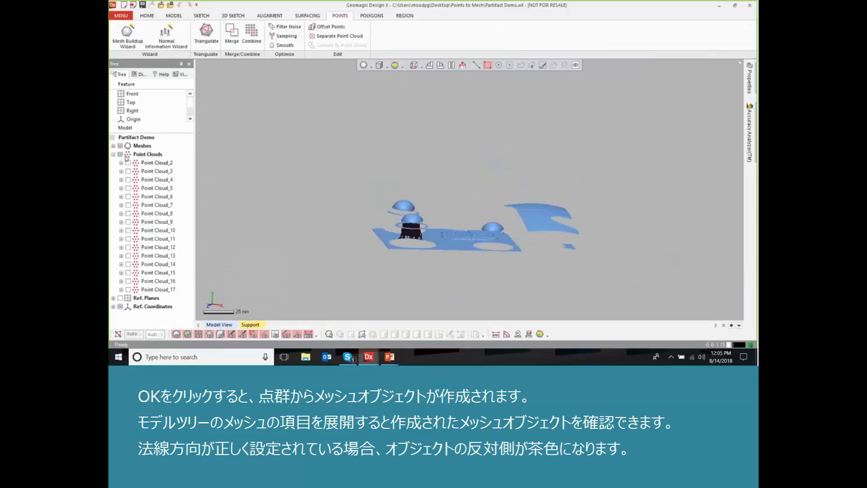
- Expand the Meshes group in the model tree and inspect the front and back faces of the new Point Cloud_1 mesh
click(113, 146)
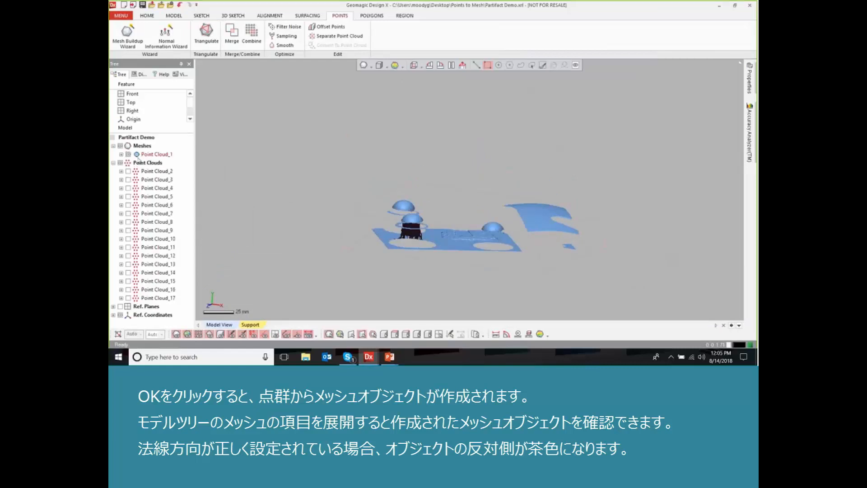
right_drag(471, 215, 444, 201)
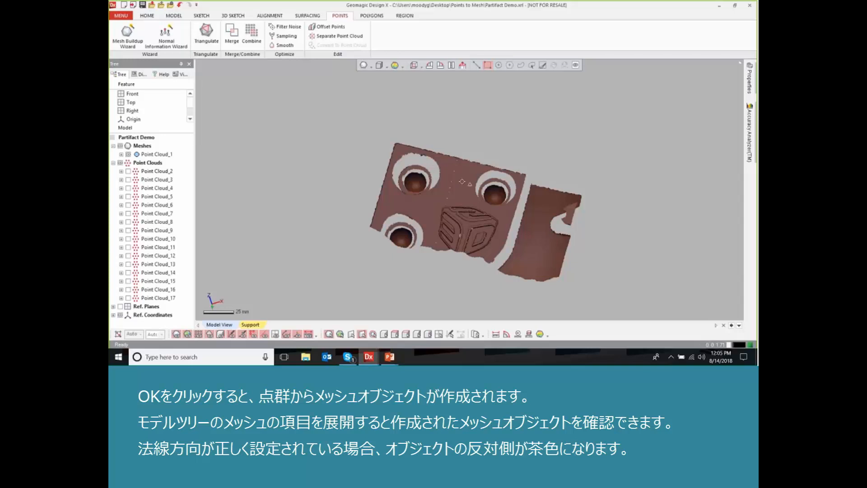
right_drag(458, 171, 453, 237)
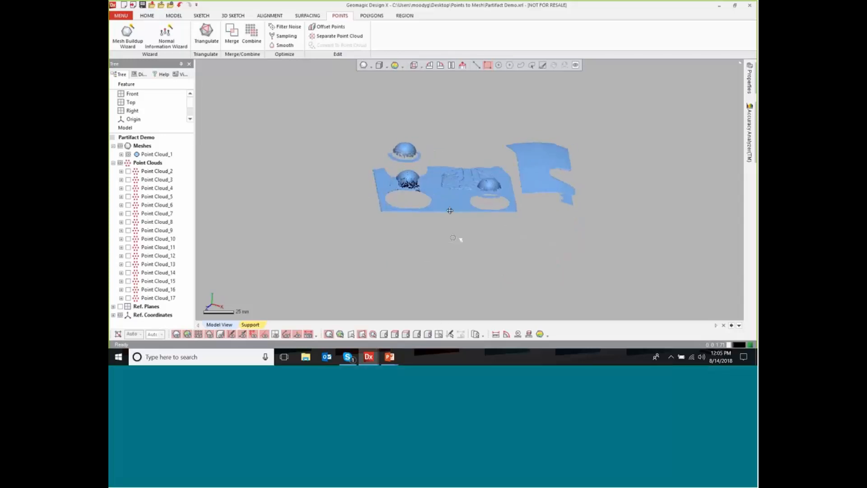
- Start another 2D Triangulation, show Point Cloud_2 through Point Cloud_5 and select all four as the input clouds
click(207, 34)
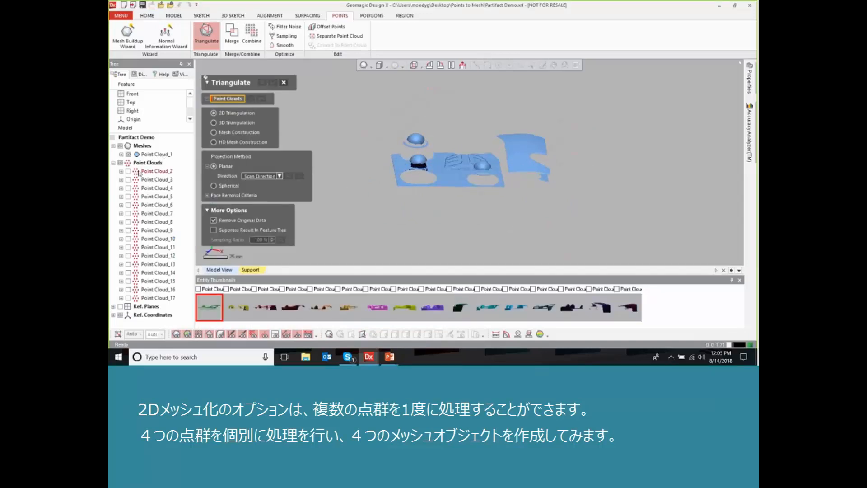
click(129, 171)
click(129, 179)
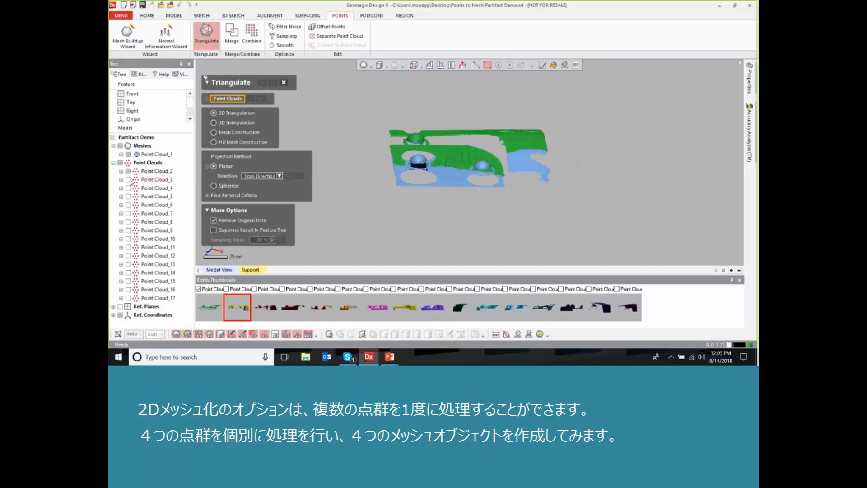
click(128, 188)
click(129, 197)
click(166, 197)
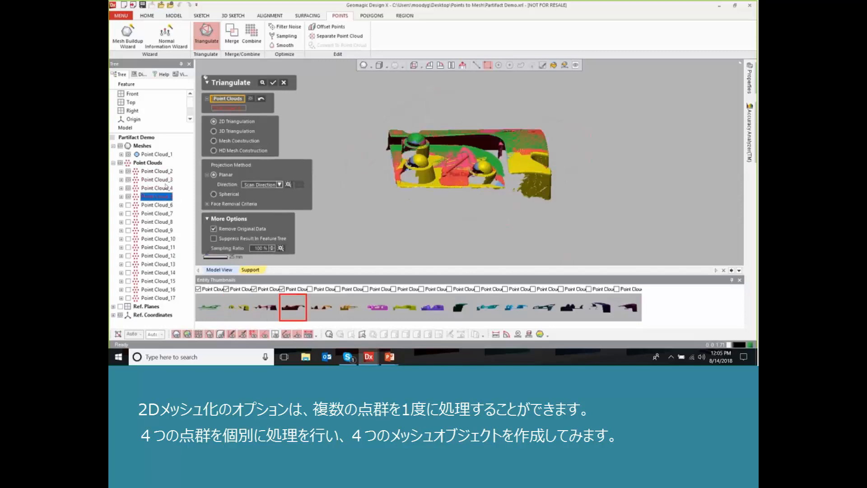
shift+click(167, 172)
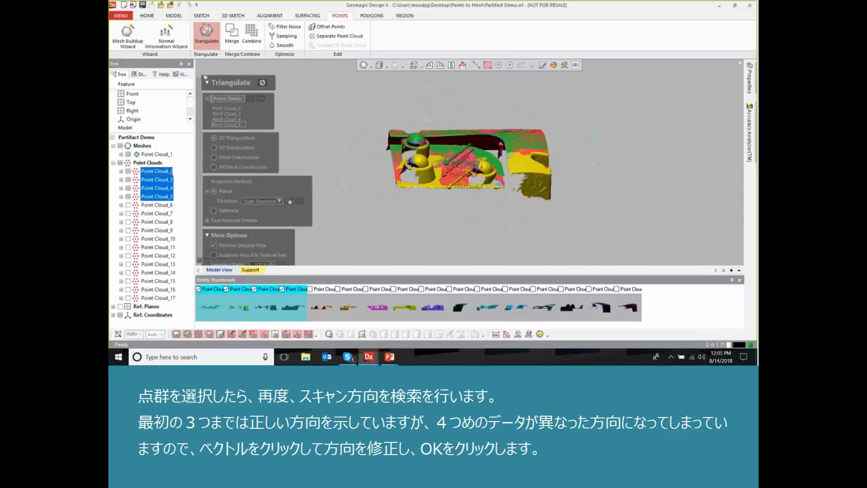
- Recalculate the scan directions, reverse the Point Cloud_3 vector and generate the meshes from the four selected clouds
click(288, 201)
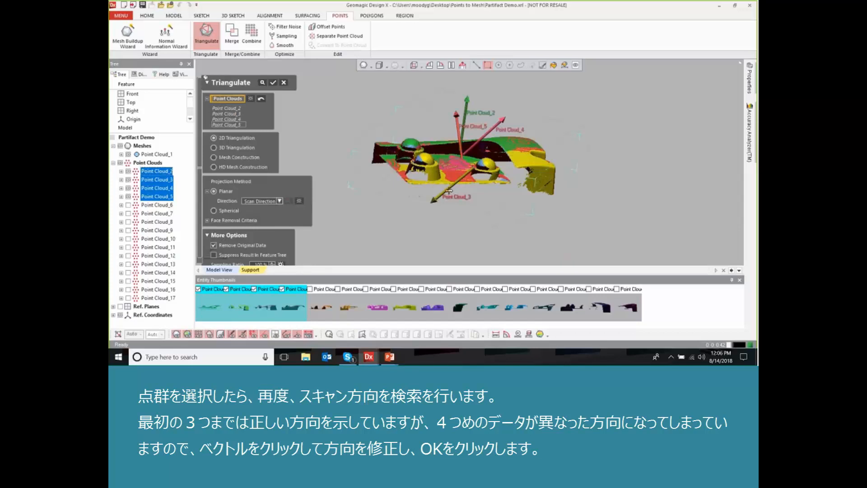
click(448, 190)
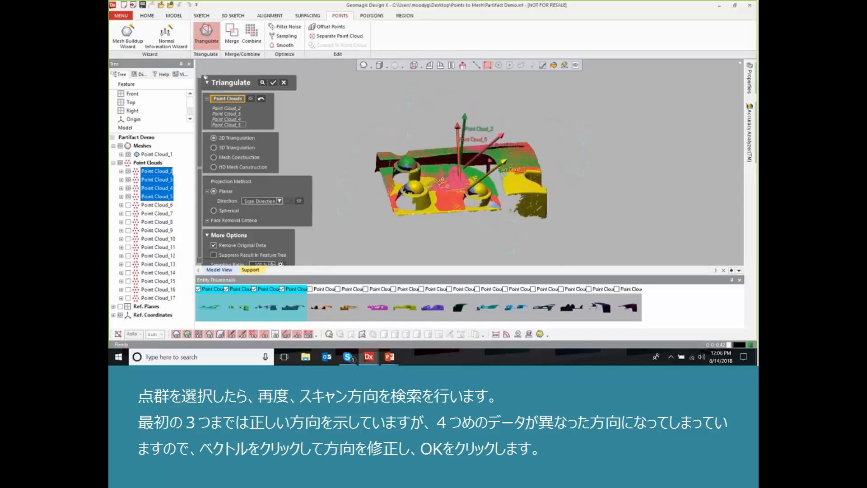
click(273, 83)
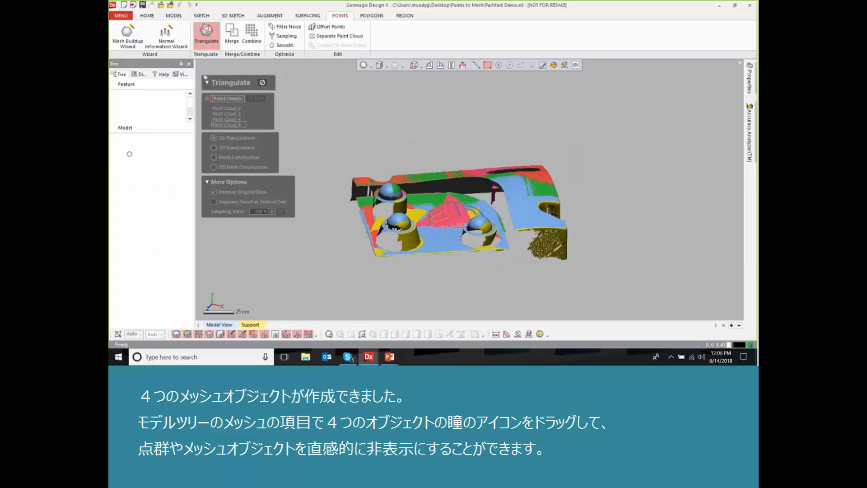
- Hide the meshes Point Cloud_1 through Point Cloud_5 and show only Point Cloud_6
drag(129, 154, 128, 188)
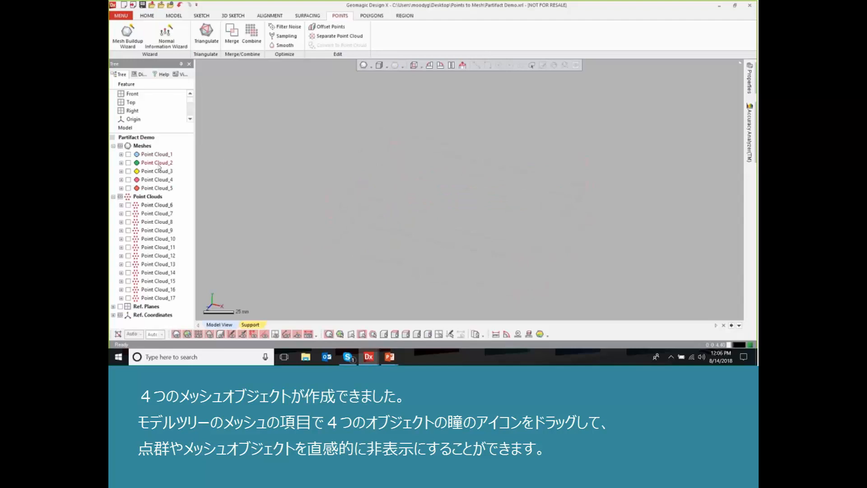
click(128, 205)
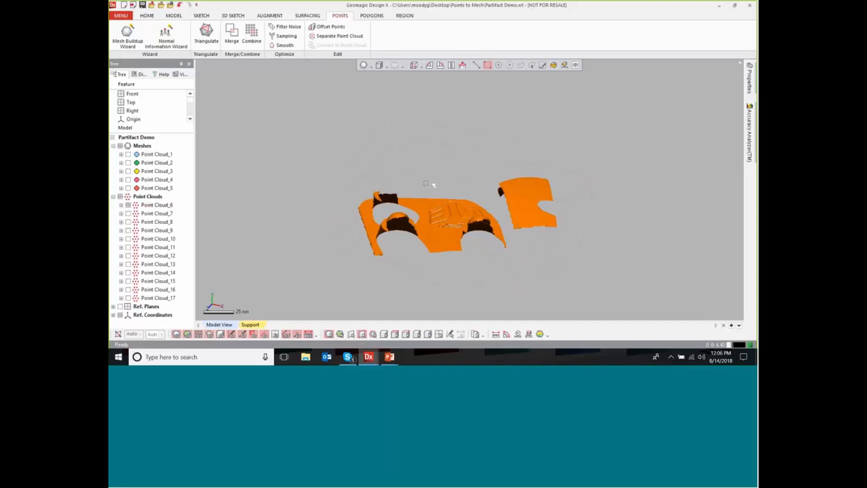
ctrl+right_drag(345, 161, 343, 153)
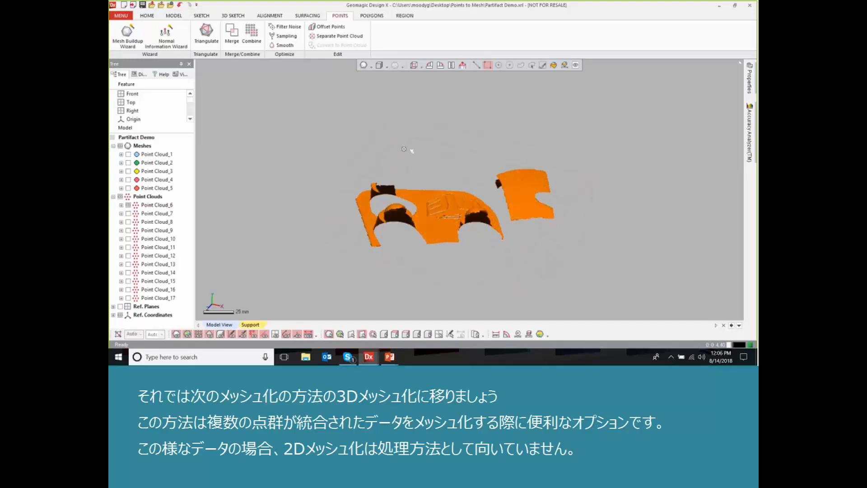
- Start Triangulate with the 3D Triangulation method and select only Point Cloud_6 as the input
click(207, 36)
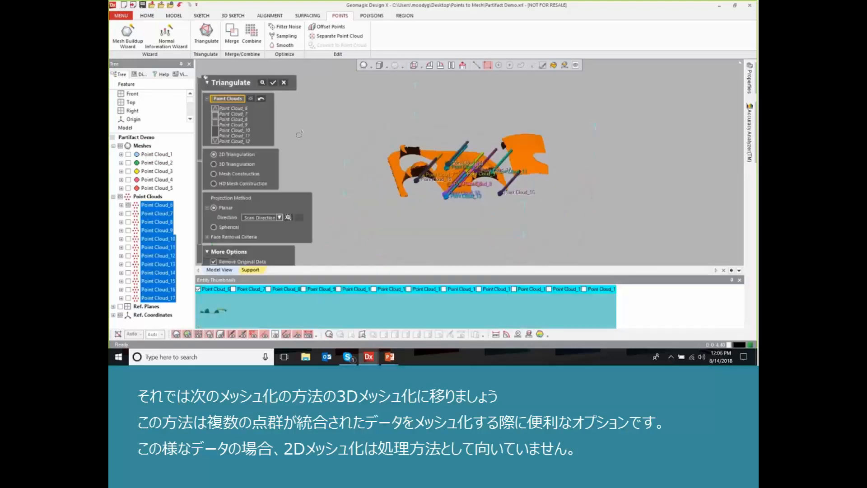
click(214, 164)
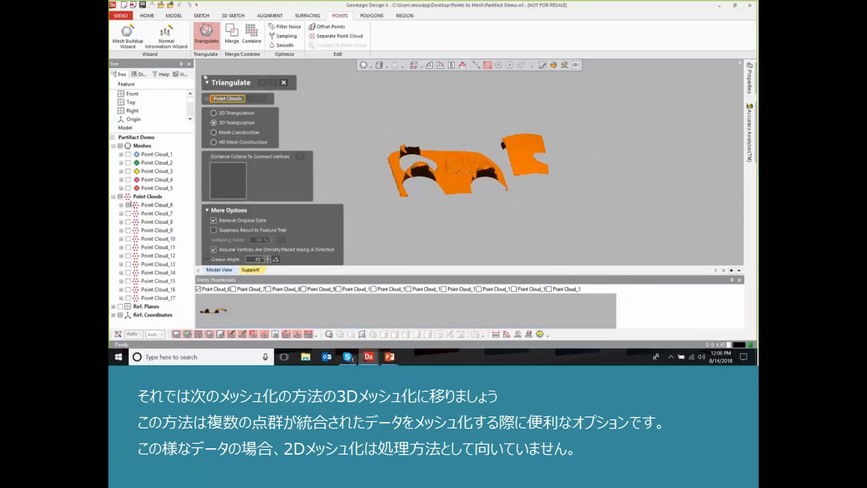
click(149, 204)
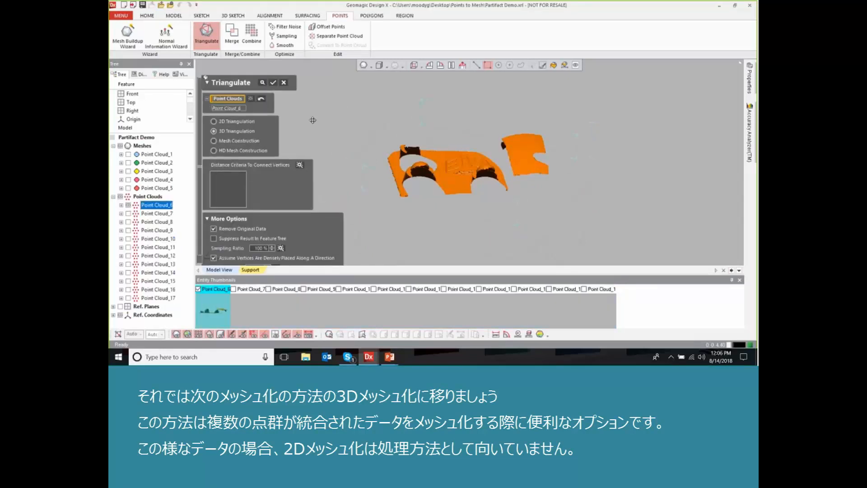
ctrl+right_drag(313, 121, 477, 116)
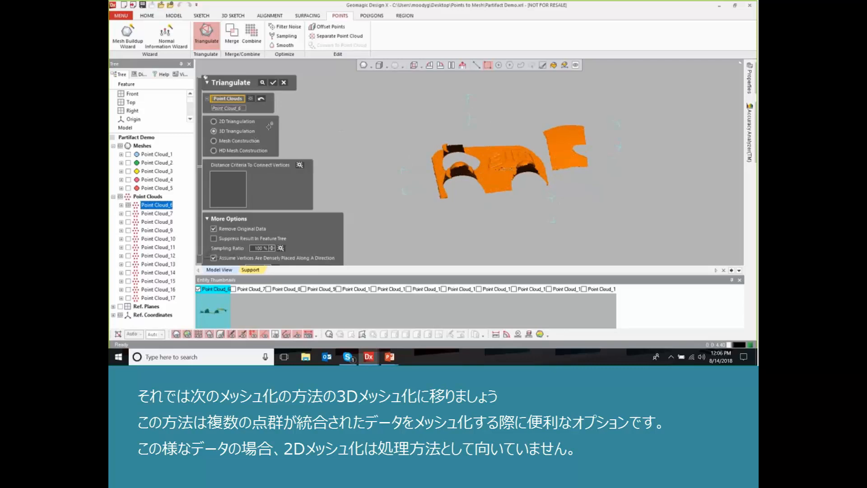
- Estimate the vertex connection distances, set the first distance criterion to 0.3 mm and create the 3D Triangulation mesh
click(300, 165)
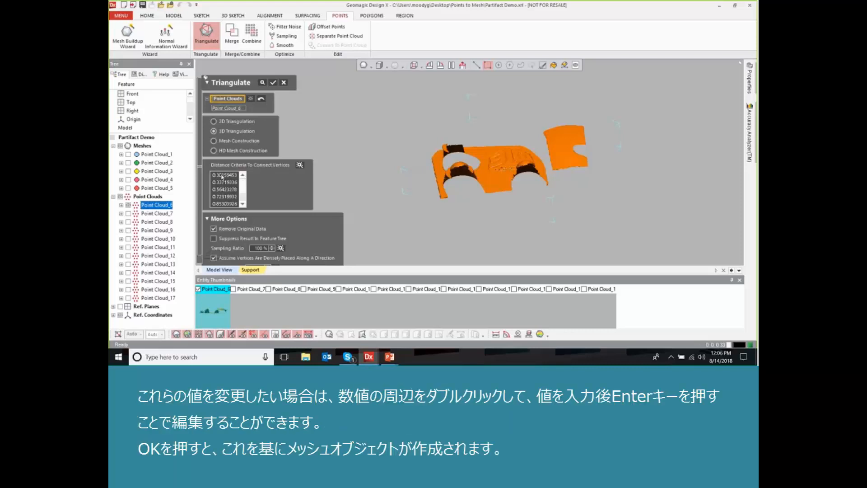
double_click(225, 176)
drag(214, 174, 254, 173)
text(0.3)
key(Return)
click(273, 82)
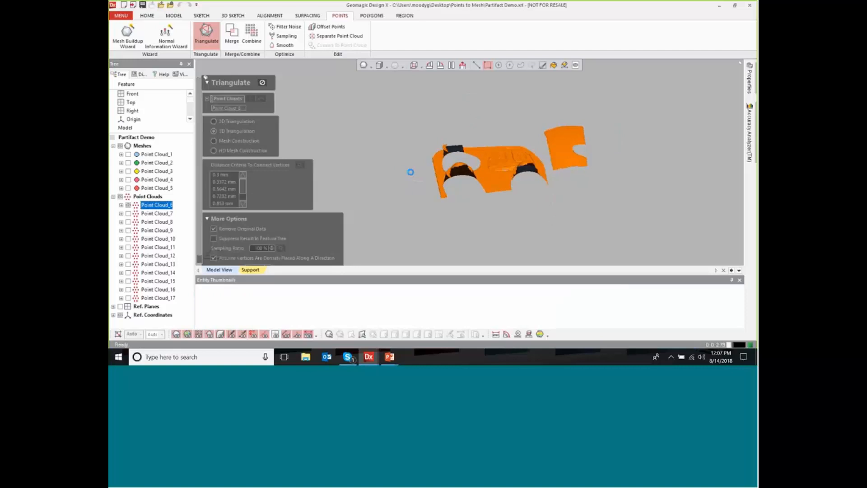
right_drag(406, 175, 370, 210)
- Hide the Point Cloud_6 mesh and mesh Point Cloud_7 using Mesh Construction with the loosest geometry capture accuracy
click(128, 196)
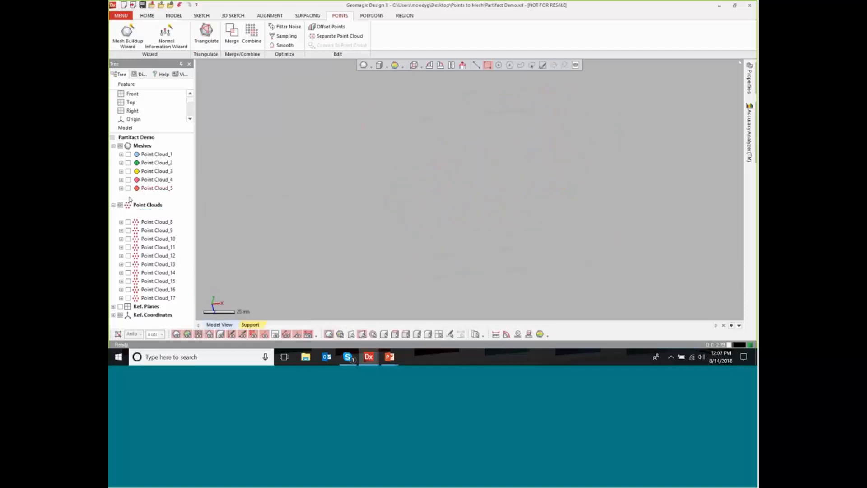
click(206, 32)
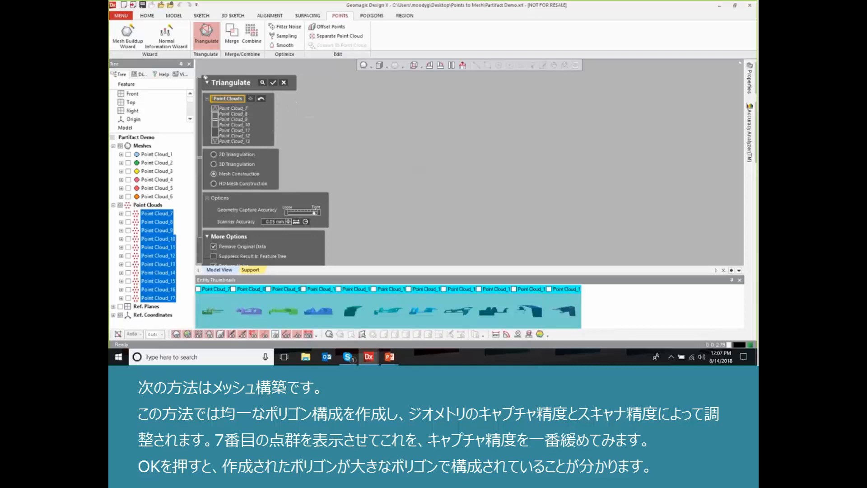
click(129, 213)
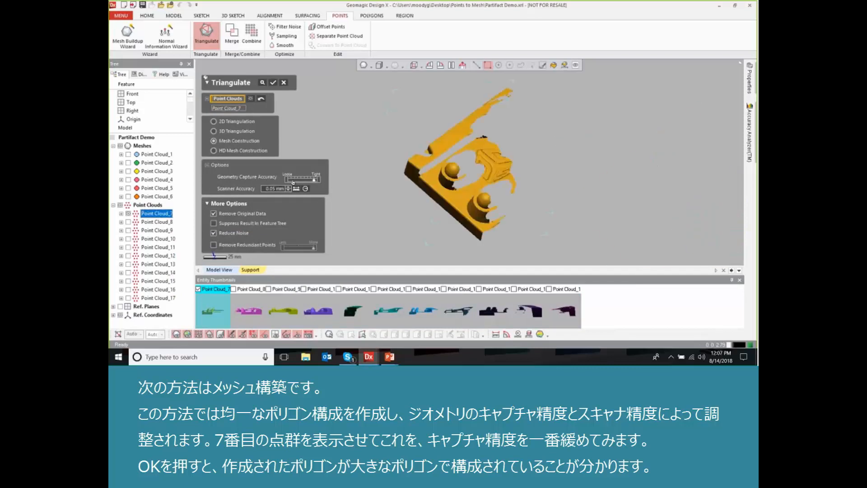
drag(314, 180, 288, 180)
right_drag(428, 173, 436, 170)
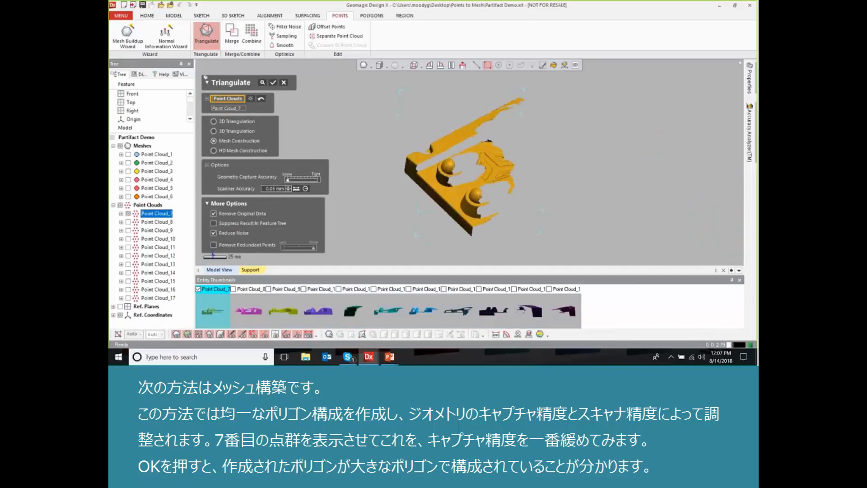
click(273, 82)
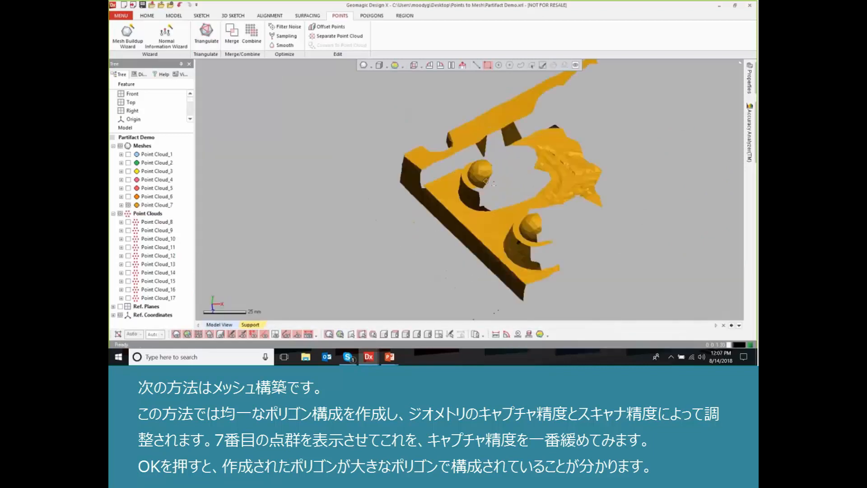
- Hide the Point Cloud_7 mesh, show Point Cloud_8 and start another Triangulate operation
click(129, 205)
click(128, 222)
click(206, 34)
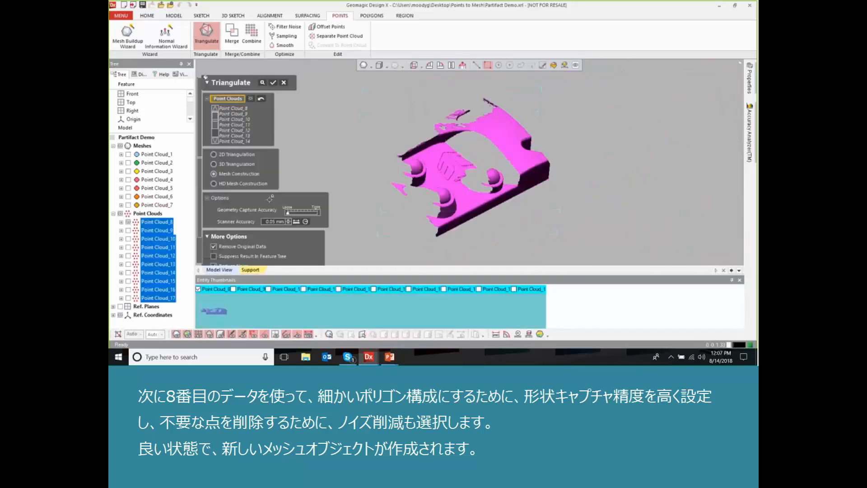
- Set the Mesh Construction geometry capture accuracy to the tight end of the scale, with Reduce Noise kept on
click(314, 213)
ctrl+right_drag(393, 177, 413, 169)
scroll(239, 176, down, 1)
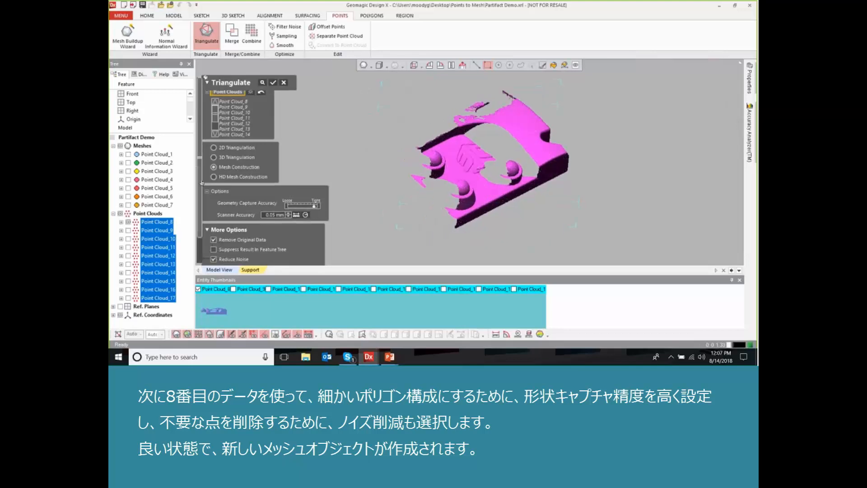
click(240, 238)
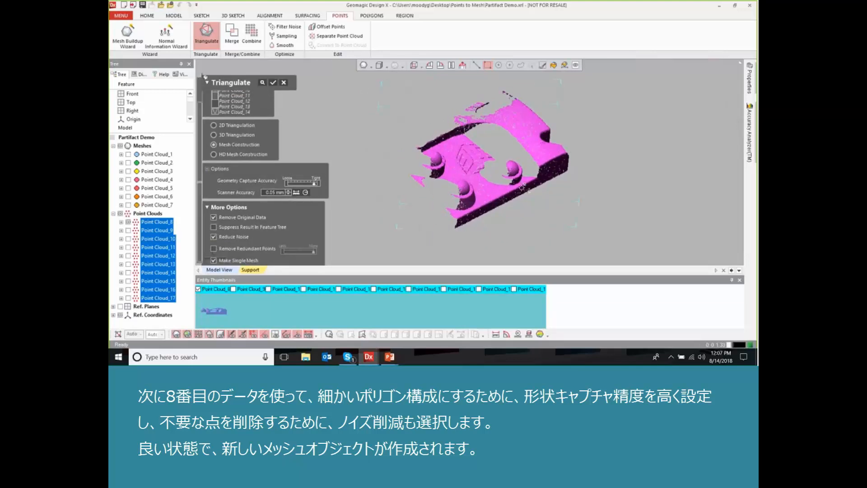
right_drag(376, 194, 542, 163)
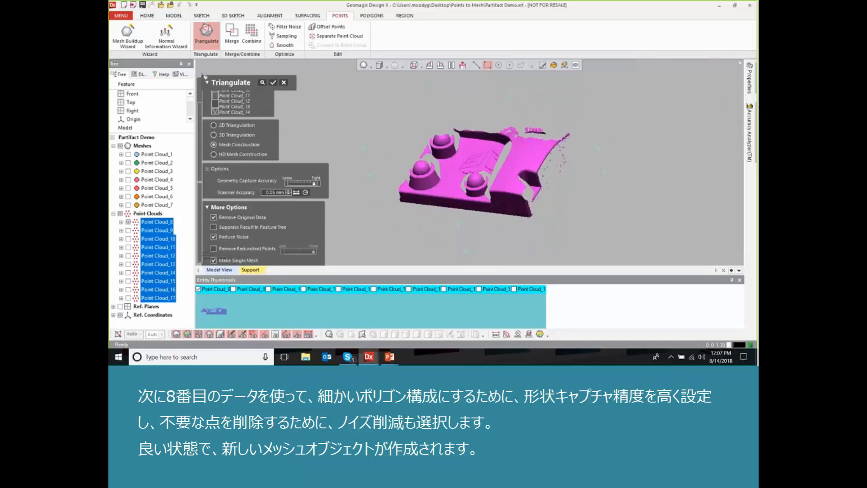
scroll(260, 135, up, 3)
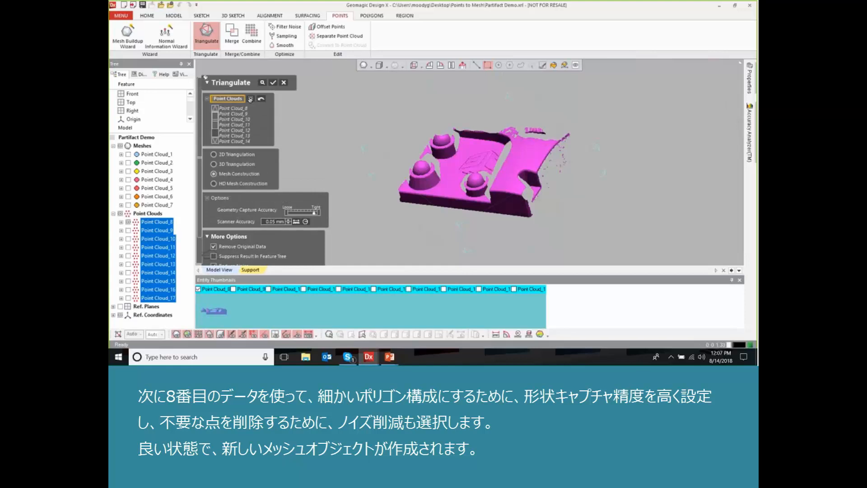
- Reset the input selection to Point Cloud_8 alone and create its mesh with Mesh Construction
click(261, 99)
click(213, 311)
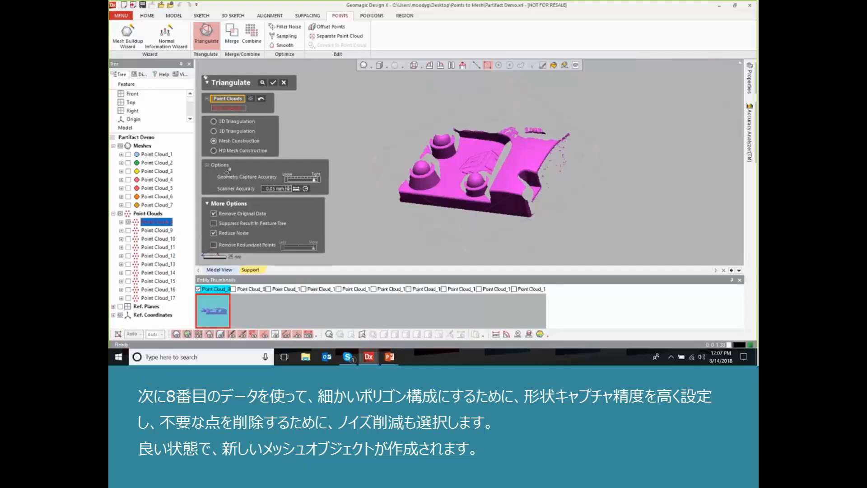
click(273, 84)
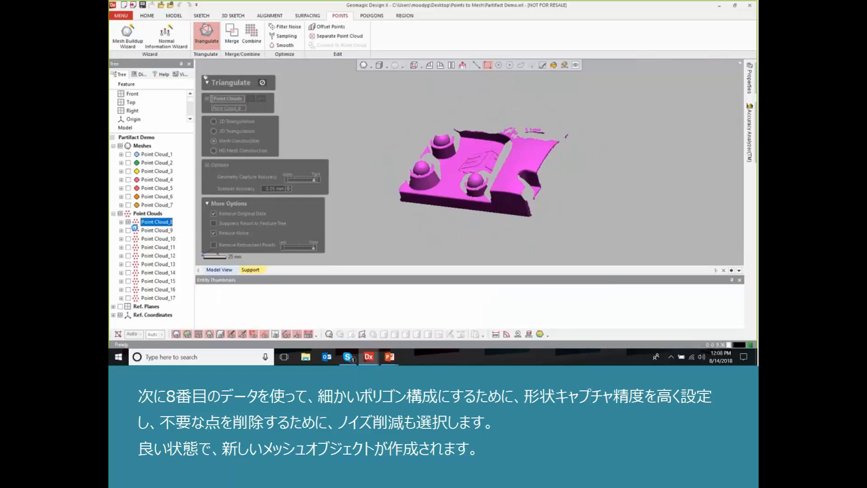
right_drag(519, 249, 487, 242)
scroll(366, 205, up, 3)
scroll(366, 206, up, 3)
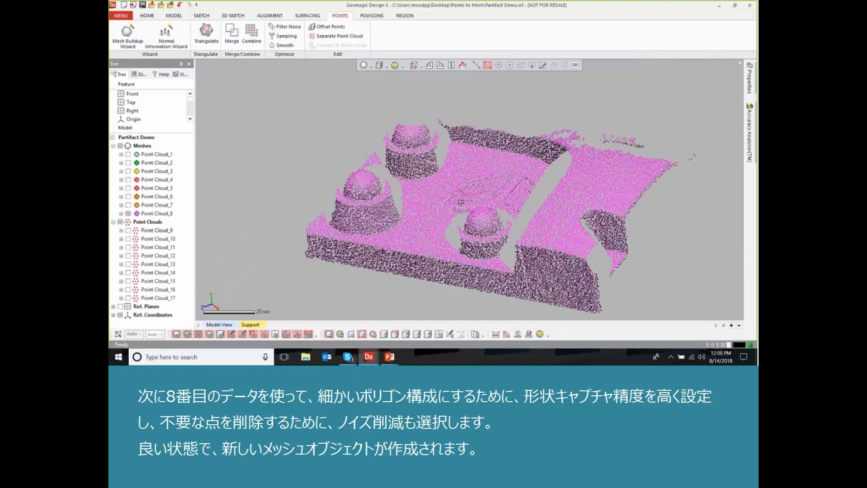
- Hide the Point Cloud_8 mesh, show Point Cloud_9 and start Triangulate with the input selection cleared
click(128, 213)
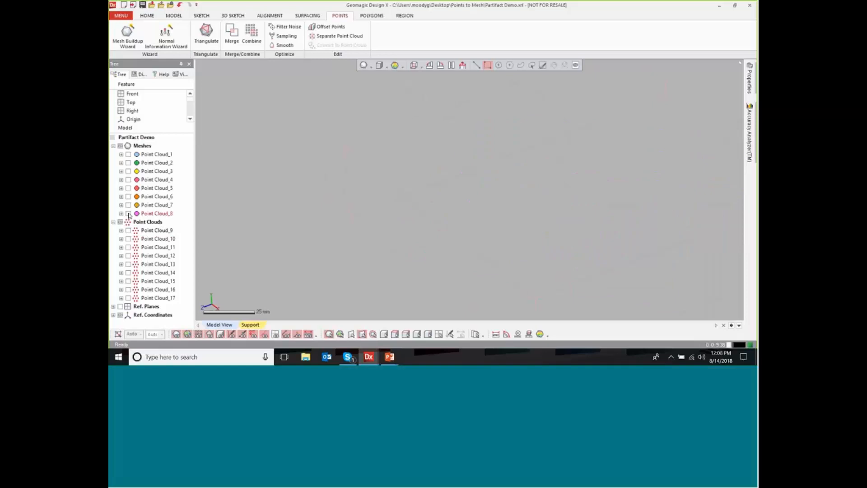
click(128, 230)
right_drag(316, 151, 444, 192)
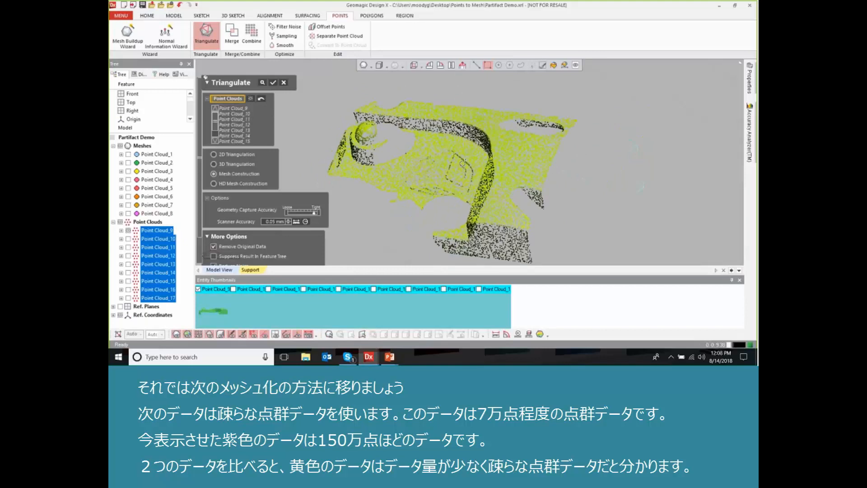
click(261, 98)
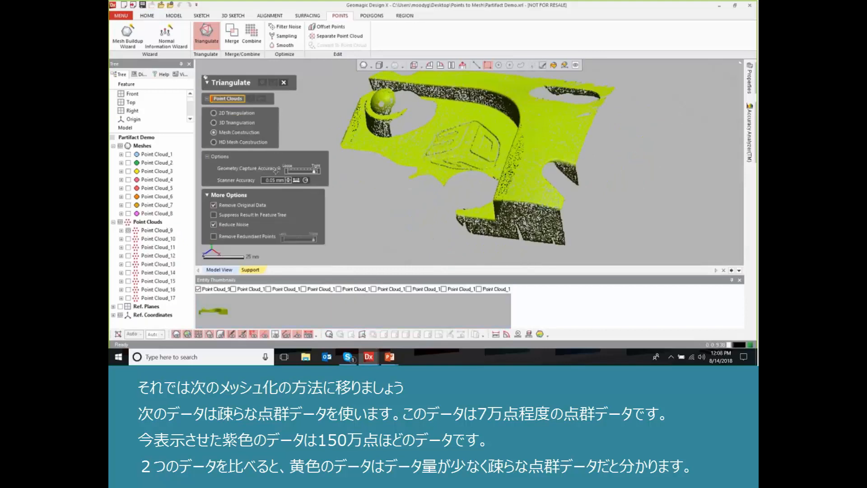
- Compare the point counts of Point Cloud_9 and Point Cloud_10, showing Point Cloud_10 only for the comparison
click(122, 230)
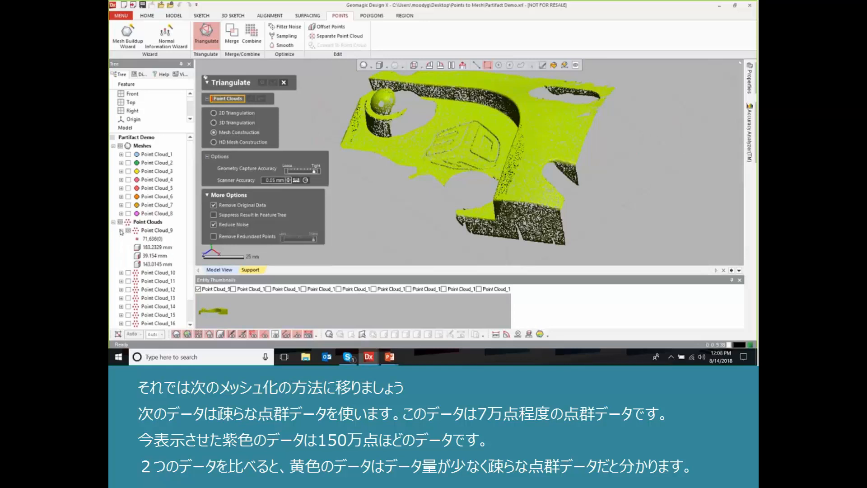
click(128, 273)
click(121, 272)
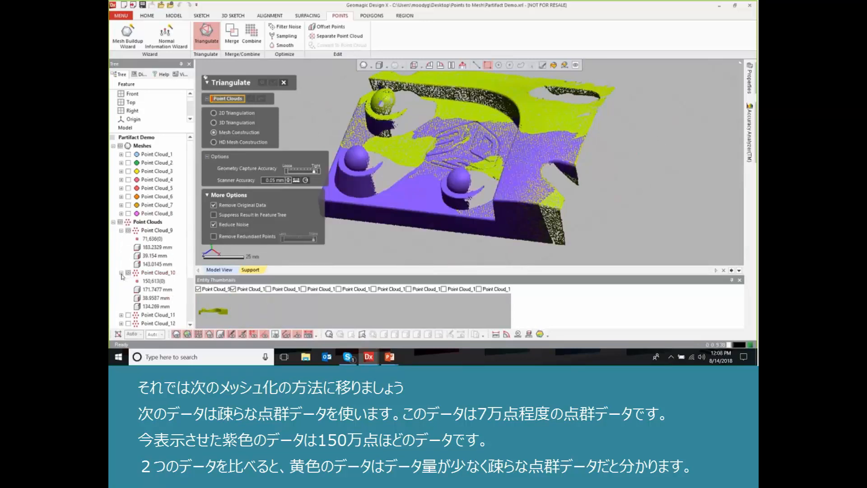
click(128, 272)
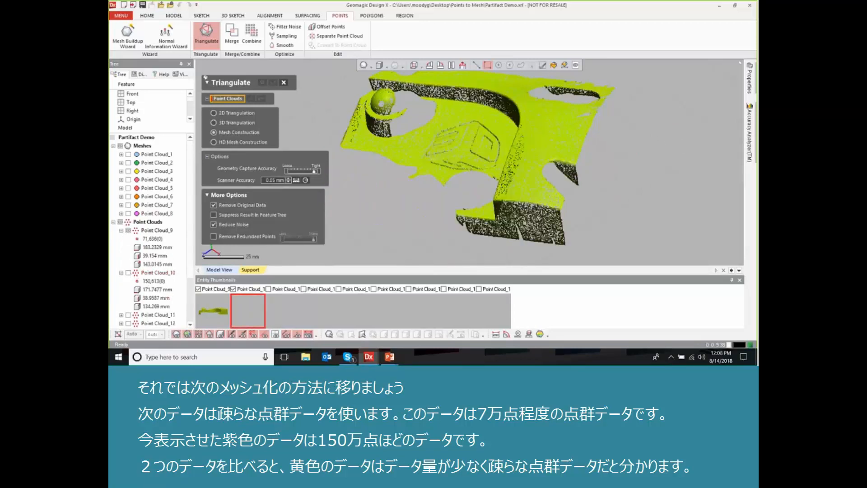
click(121, 272)
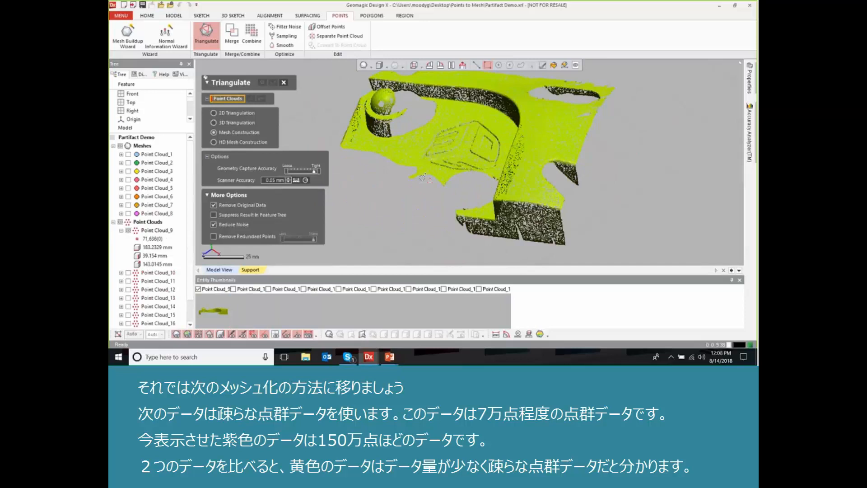
right_drag(467, 171, 479, 182)
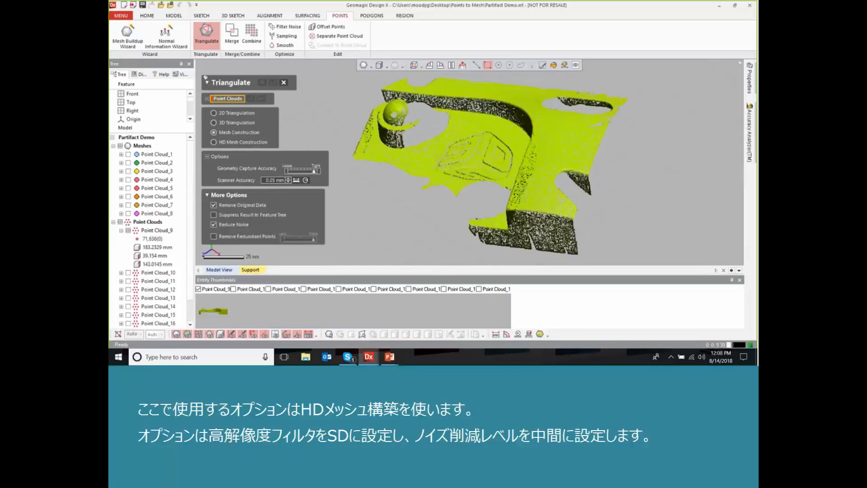
- Choose HD Mesh Construction with the High Definition Filter at SD, medium noise reduction and Extend Boundaries To Fill Holes at its lowest level
click(214, 142)
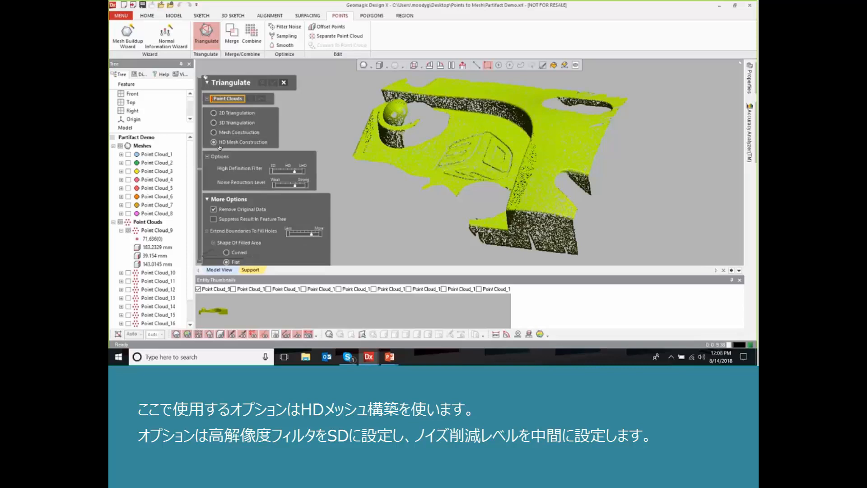
drag(295, 173, 274, 173)
click(288, 186)
click(287, 234)
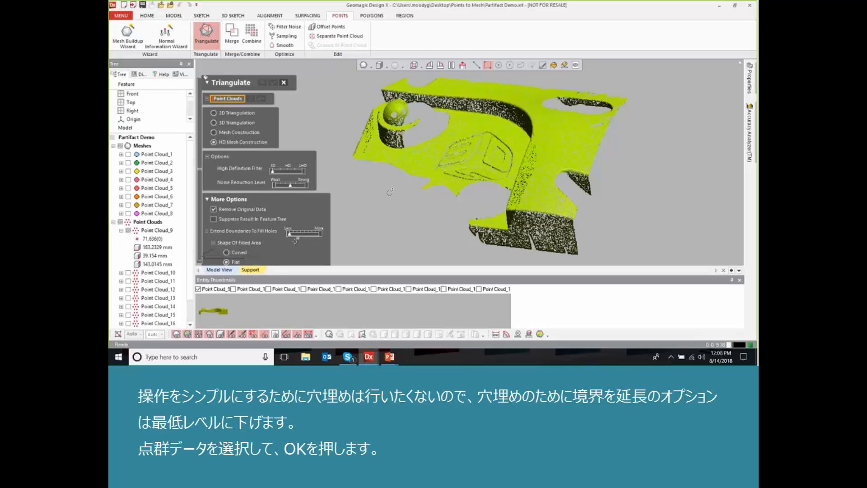
mouse_move(471, 199)
right_down()
mouse_move(481, 200)
mouse_move(461, 201)
right_up()
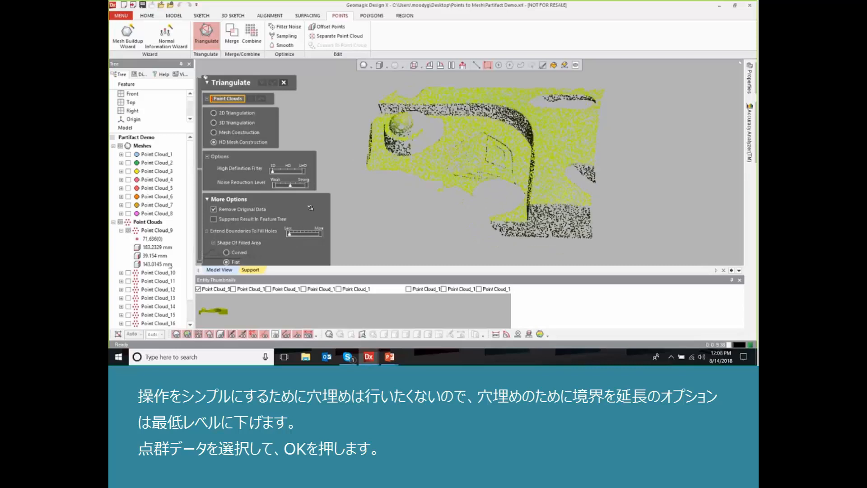
- Select Point Cloud_9 as the input, create its HD mesh and check the mesh's vertex and face counts
click(121, 230)
click(152, 231)
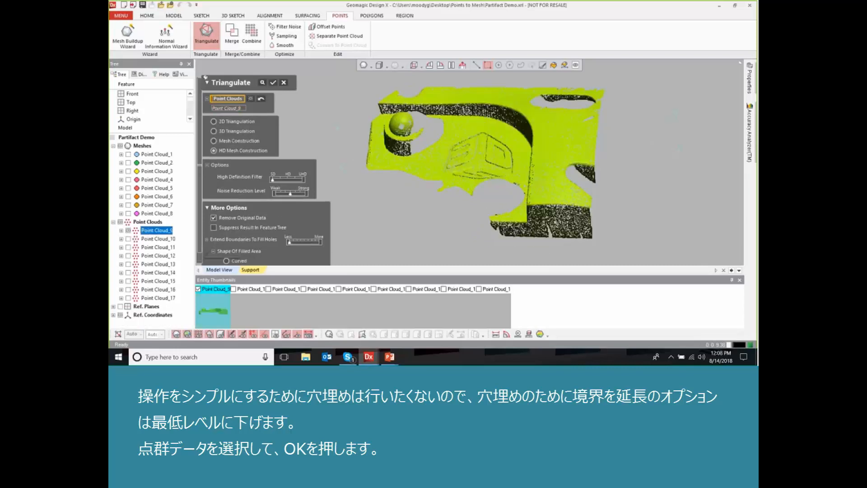
click(273, 82)
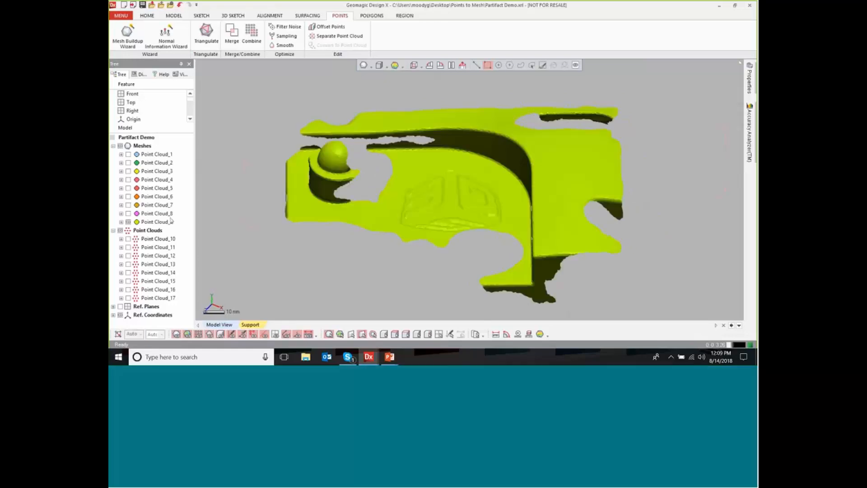
click(121, 222)
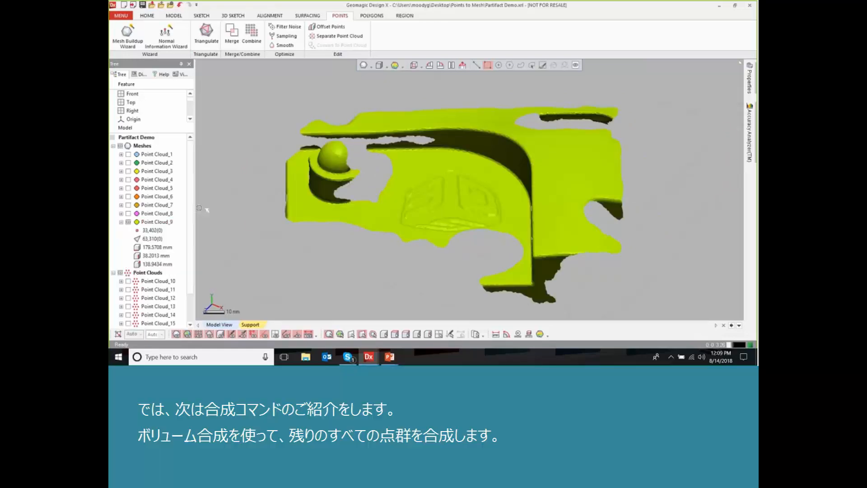
click(121, 222)
- Hide the Point Cloud_9 mesh and start a Merge with Point Cloud_10 through Point Cloud_17 shown
click(128, 222)
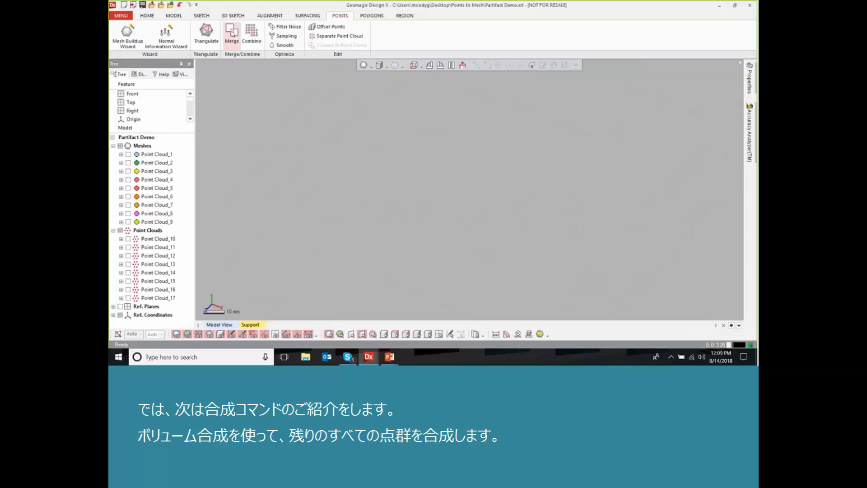
click(232, 38)
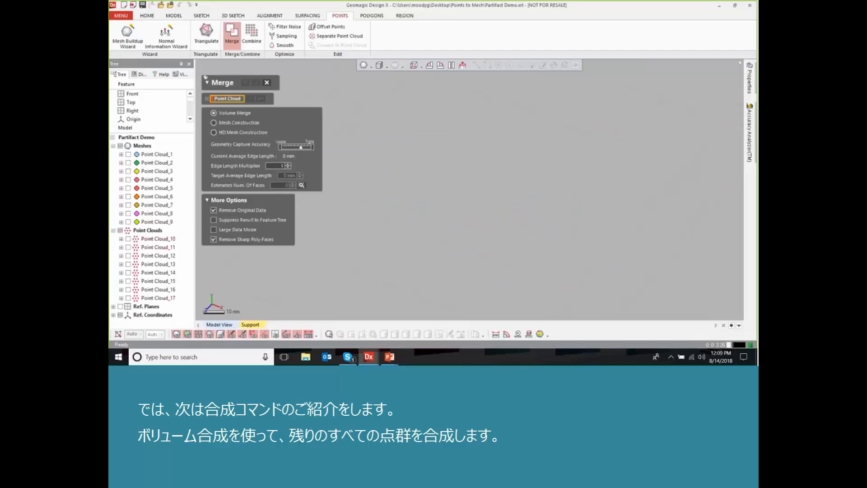
drag(129, 238, 130, 299)
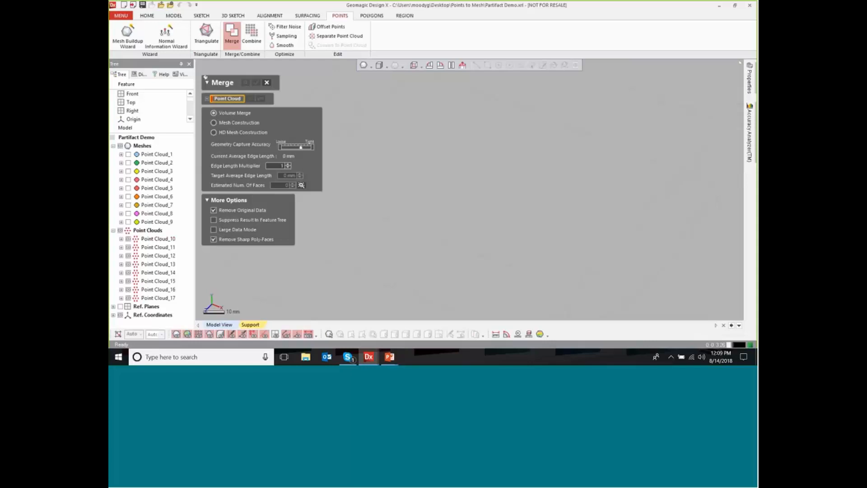
key(ctrl+f)
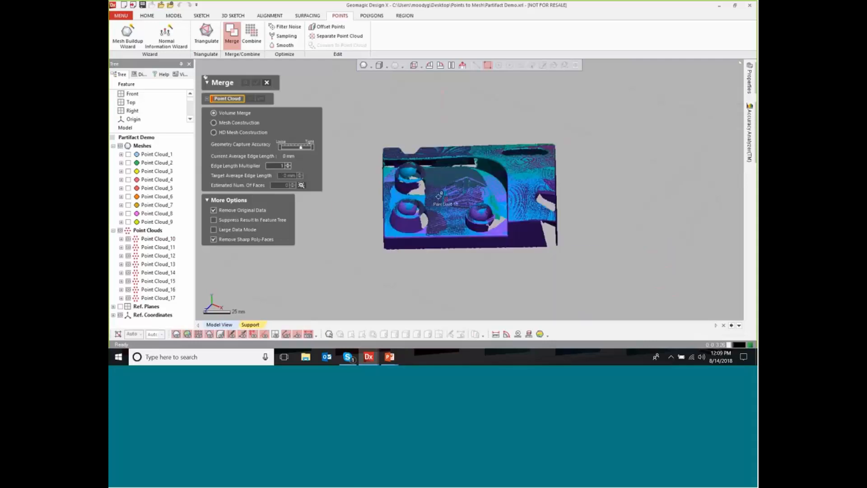
key(ctrl+0)
- Select Point Cloud_10 through Point Cloud_17, estimate the number of faces and combine them into one mesh with Volume Merge
click(174, 239)
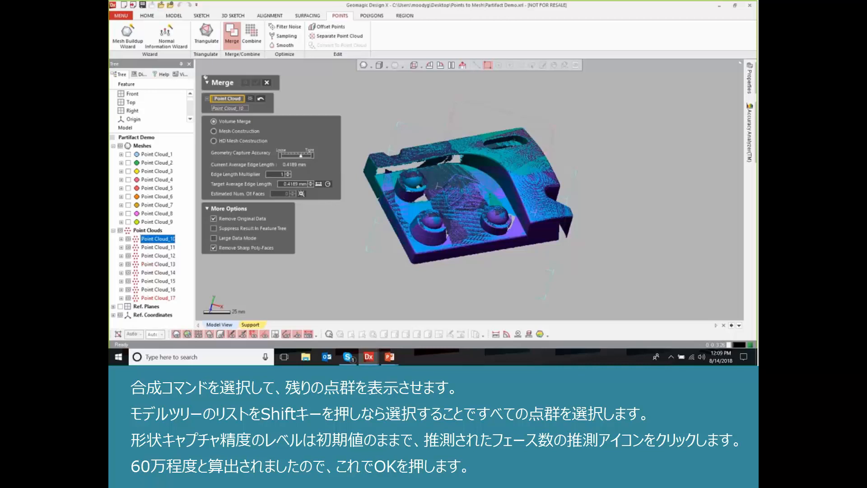
shift+click(158, 298)
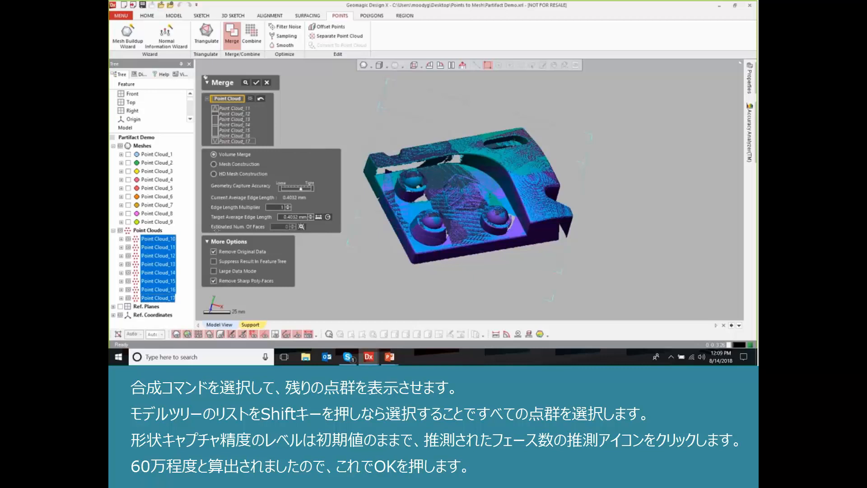
click(302, 226)
click(260, 83)
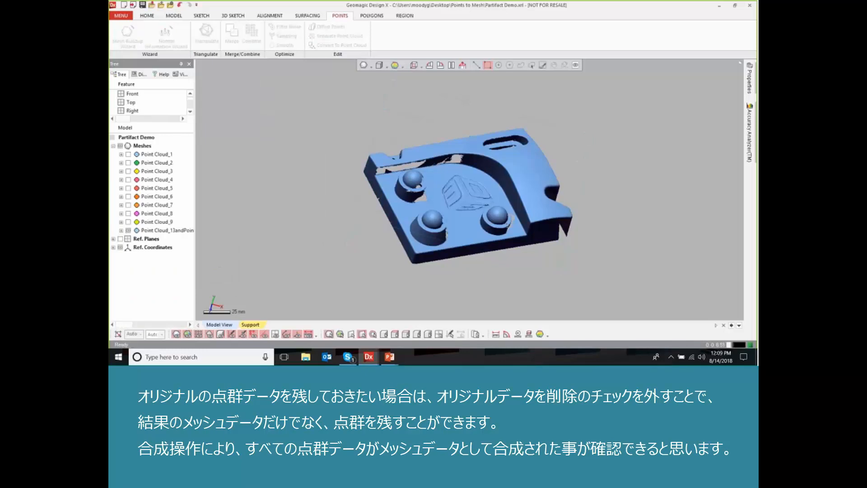
right_drag(335, 171, 297, 183)
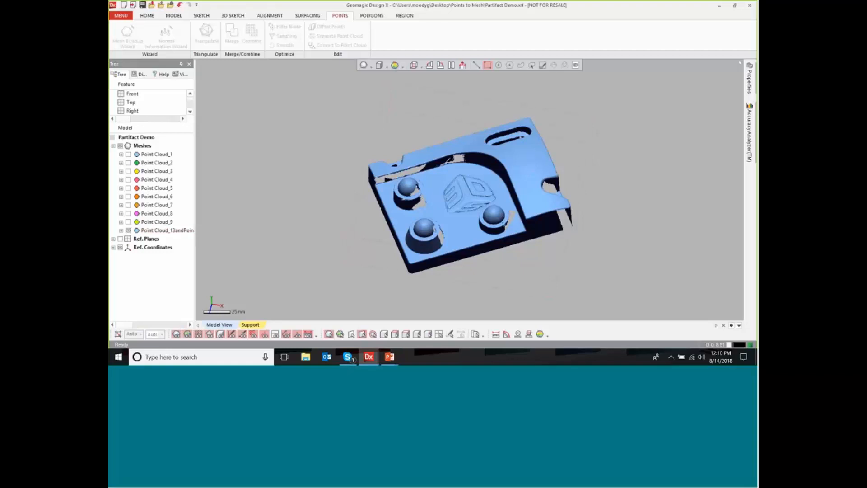
- Switch to the other Geomagic Design X window containing the house scan
mouse_move(366, 359)
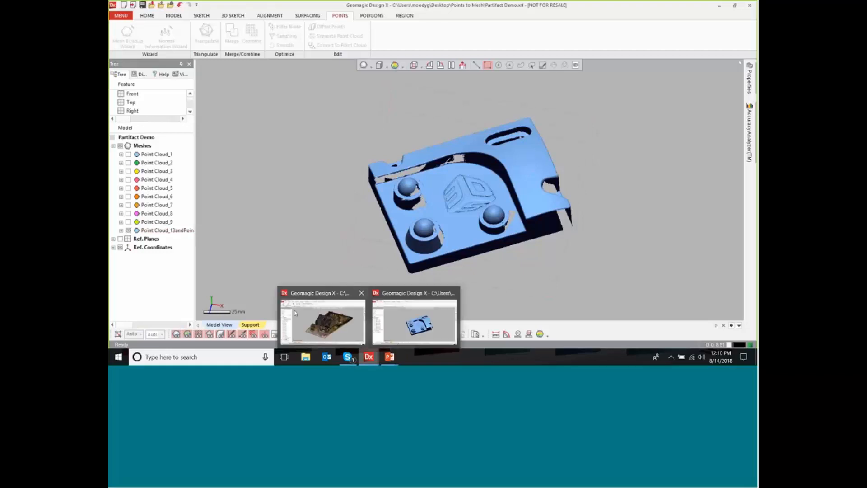
click(327, 314)
right_drag(650, 204, 610, 224)
right_click(403, 253)
click(253, 170)
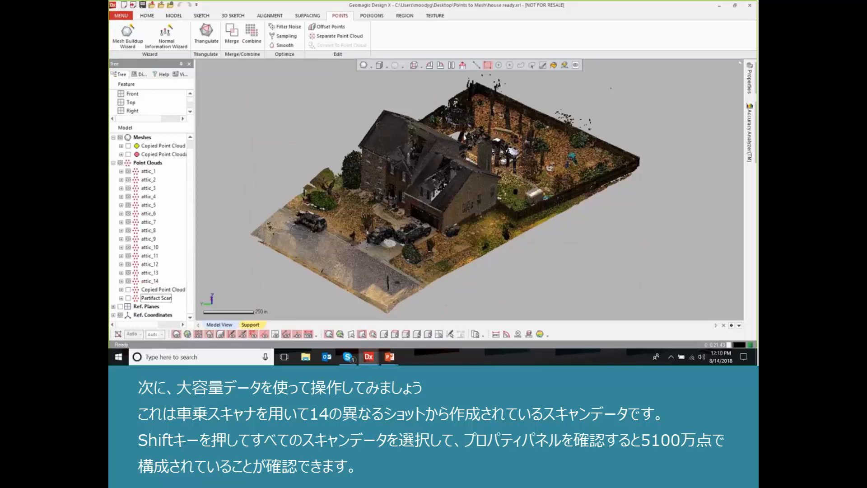
- Select the point clouds attic_1 through attic_14 and check their total point count in the properties, then clear the selection
click(148, 171)
shift+click(150, 280)
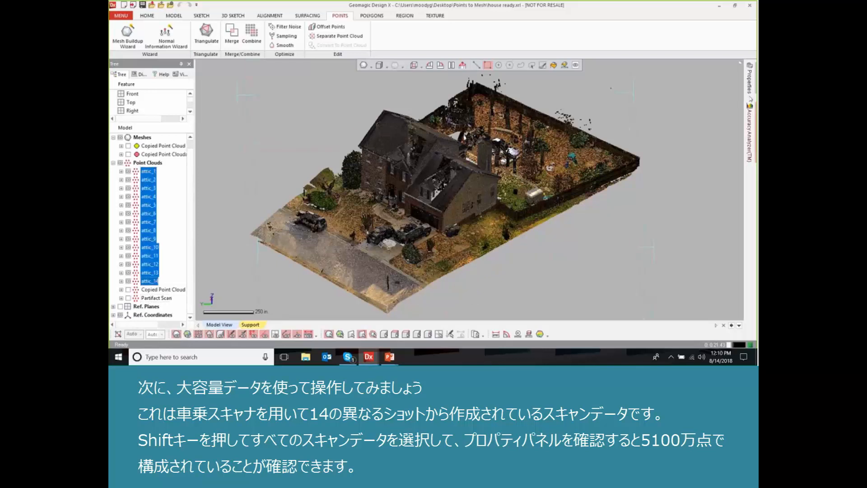
mouse_move(749, 91)
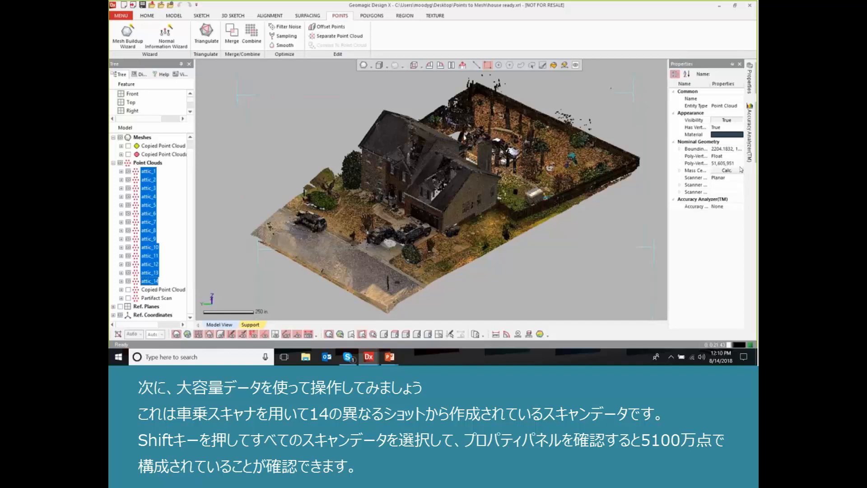
click(245, 142)
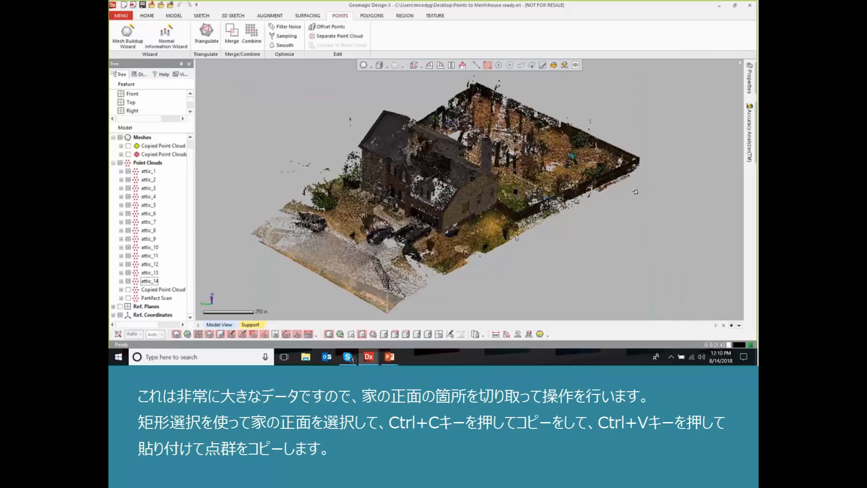
- Select the front strip of the house from a top view with rectangle selection and copy and paste it as a separate point cloud
right_drag(635, 192, 547, 284)
ctrl+right_drag(565, 109, 568, 171)
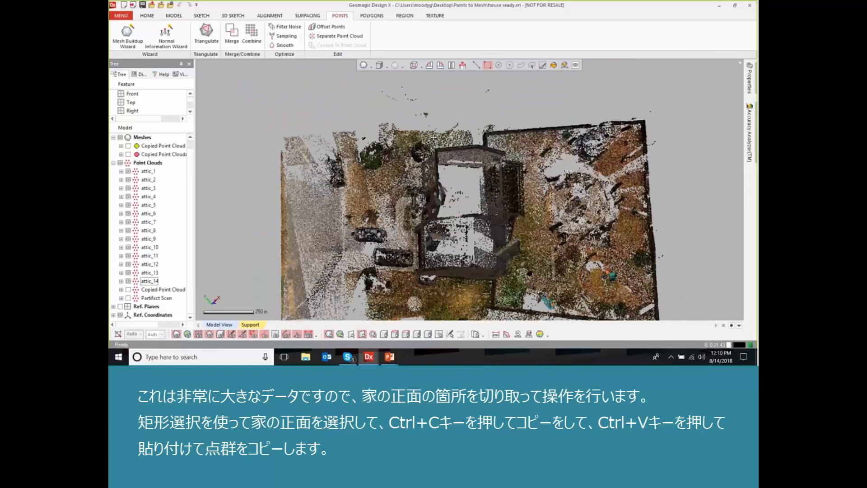
ctrl+right_drag(434, 136, 430, 107)
right_drag(415, 196, 413, 206)
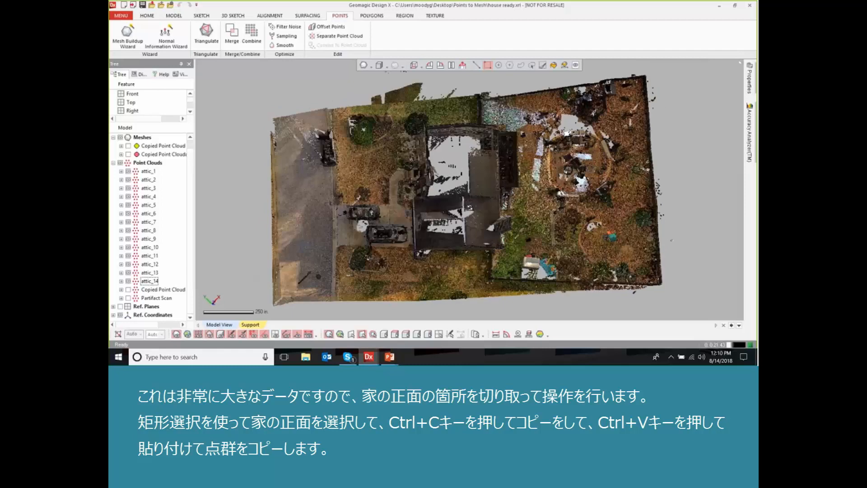
right_drag(470, 207, 454, 211)
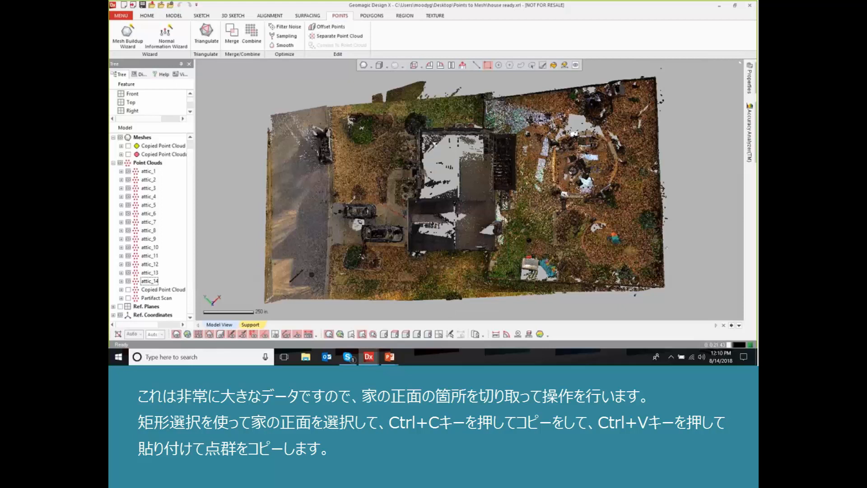
ctrl+right_drag(432, 169, 435, 182)
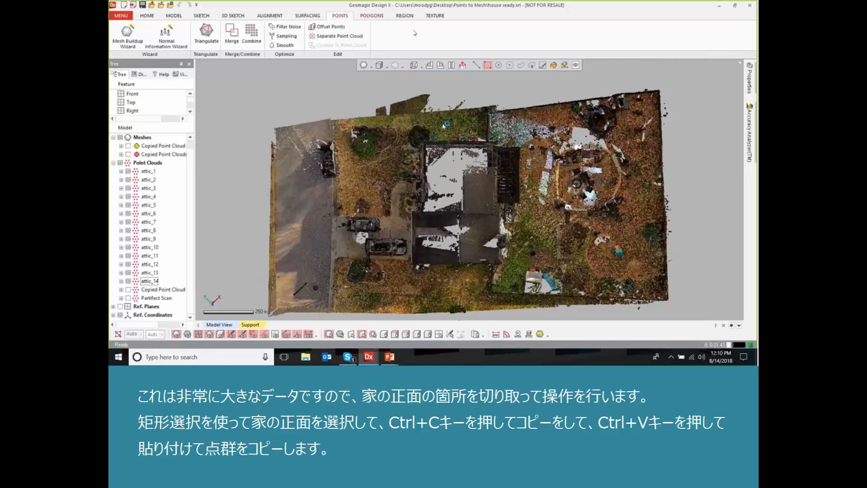
drag(398, 133, 439, 274)
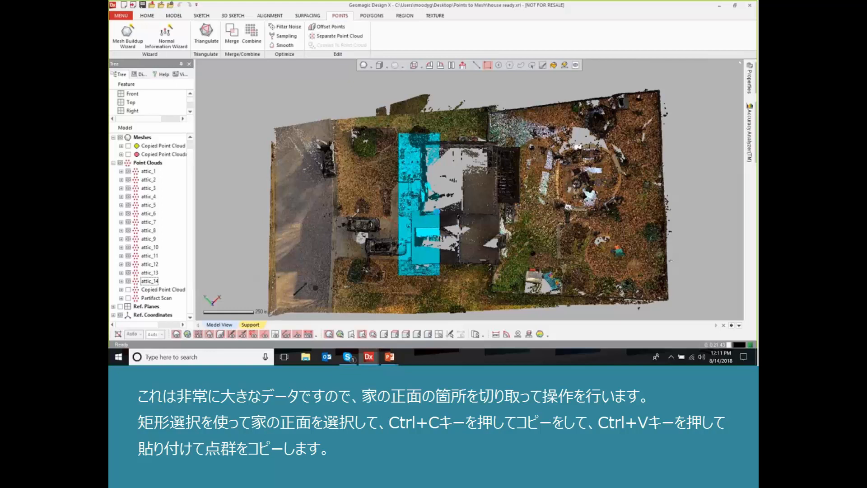
key(ctrl+v)
click(435, 209)
- Hide all point clouds and show only the Copied Point Cloud, facing the front of the house
right_click(143, 163)
click(176, 191)
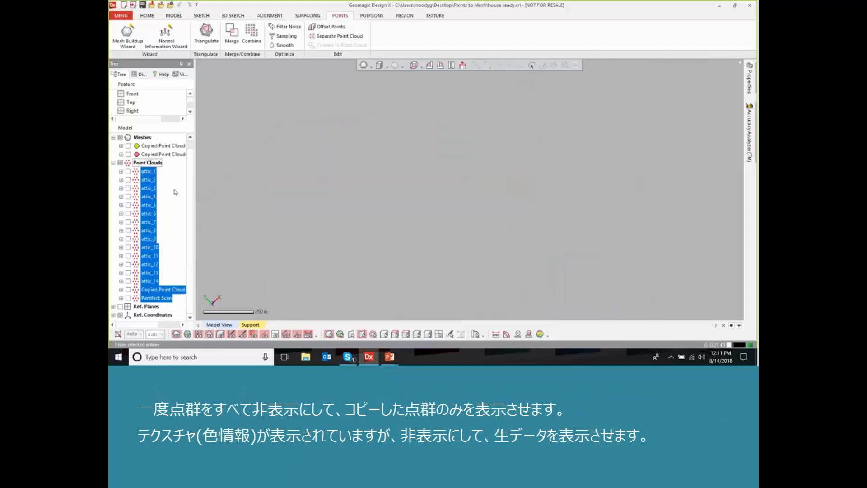
click(176, 263)
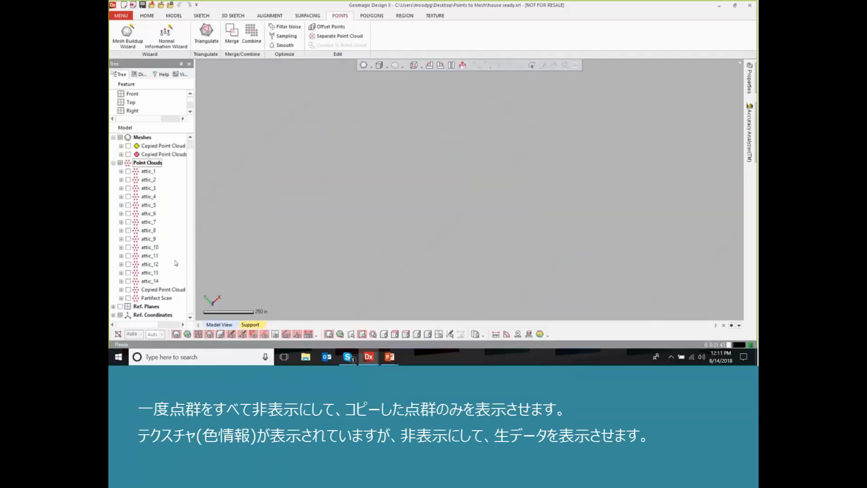
click(129, 290)
right_drag(380, 234, 327, 212)
right_drag(382, 207, 560, 201)
scroll(459, 232, up, 5)
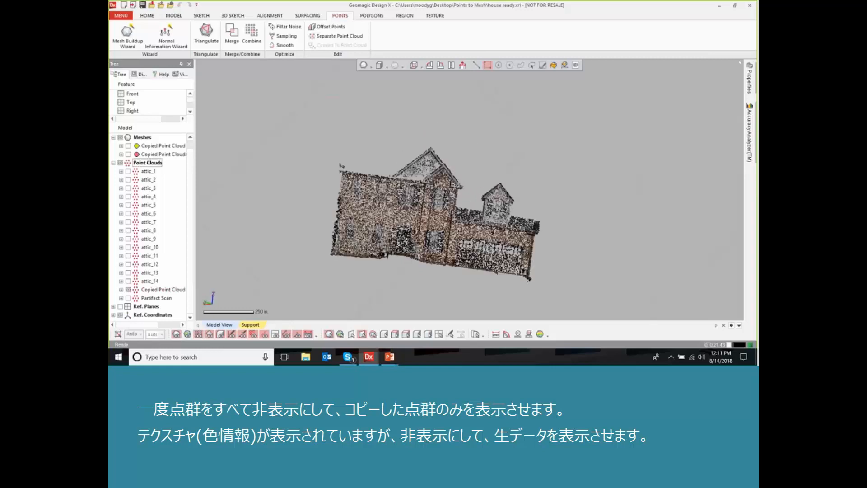
ctrl+right_drag(459, 232, 451, 186)
scroll(451, 186, up, 5)
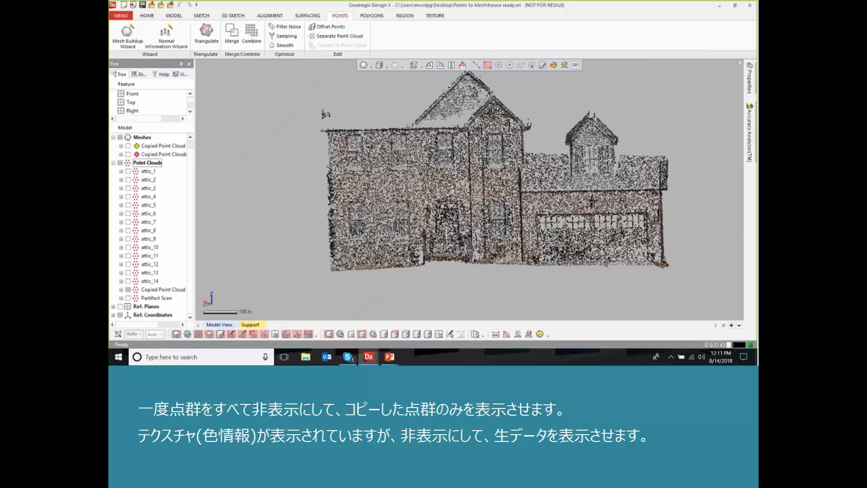
scroll(451, 186, down, 5)
- Turn off the texture display so the copied point cloud appears as raw data, and return to the model tree
click(140, 74)
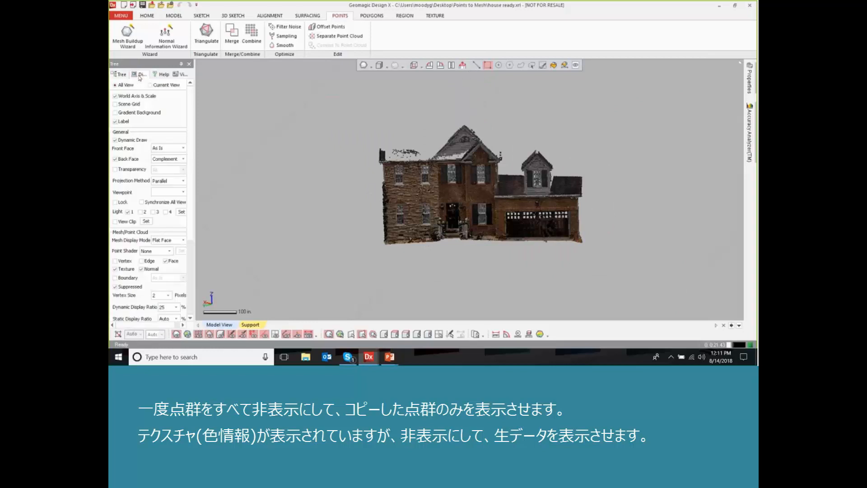
click(125, 269)
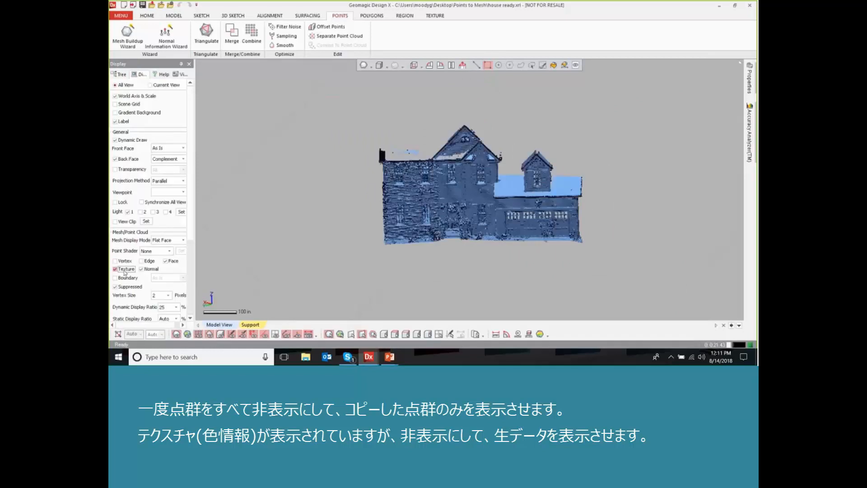
click(125, 270)
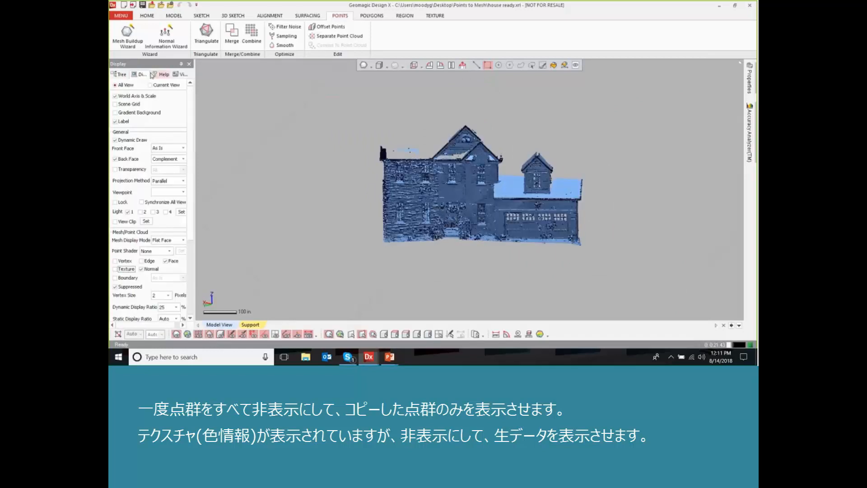
click(120, 74)
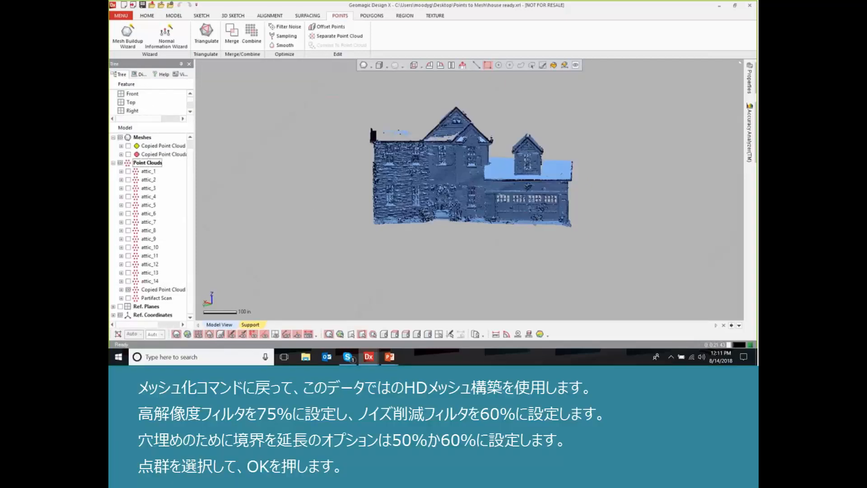
- Set Triangulate's HD Mesh Construction on the Copied Point Cloud to about 75% high definition, 60% noise reduction and 60% boundary extension, and discard the command
click(206, 32)
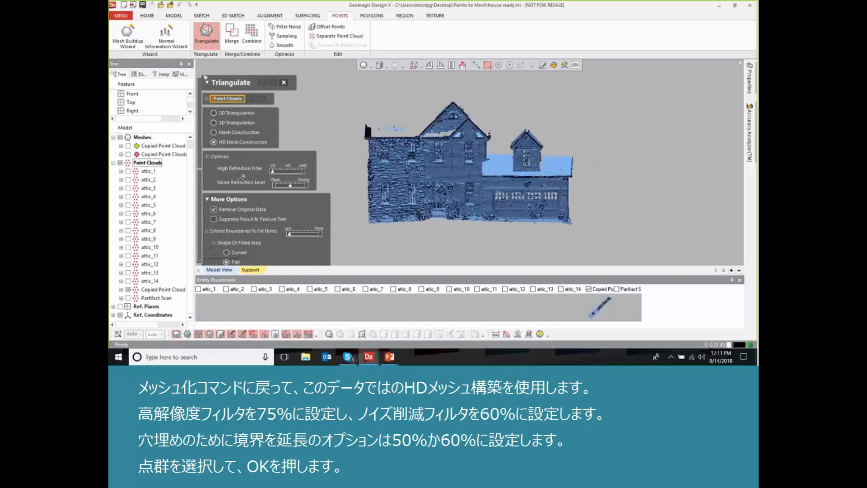
click(294, 173)
click(295, 188)
click(307, 236)
click(170, 291)
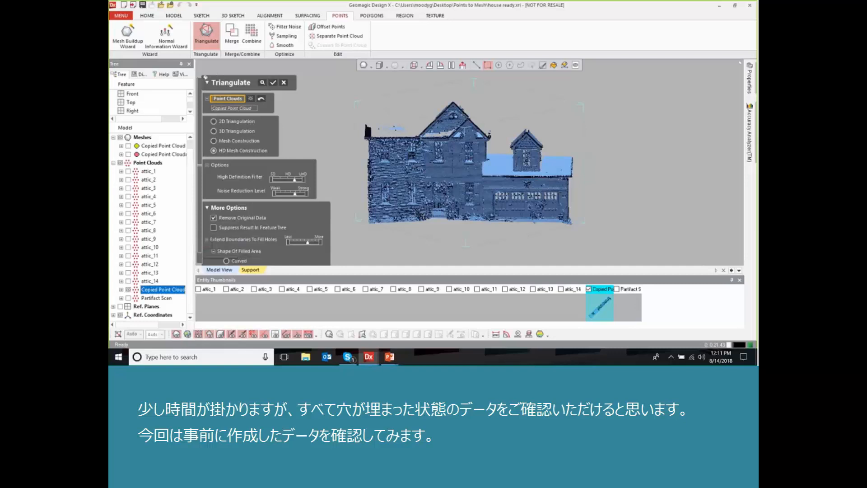
click(284, 83)
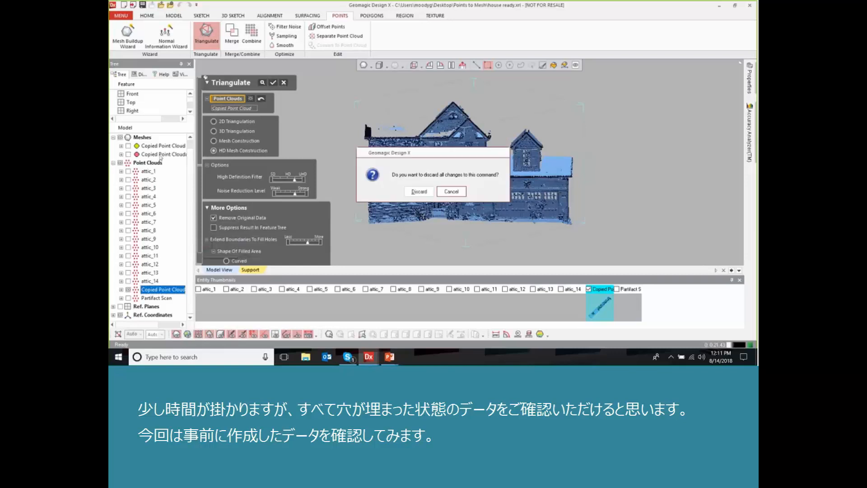
click(419, 192)
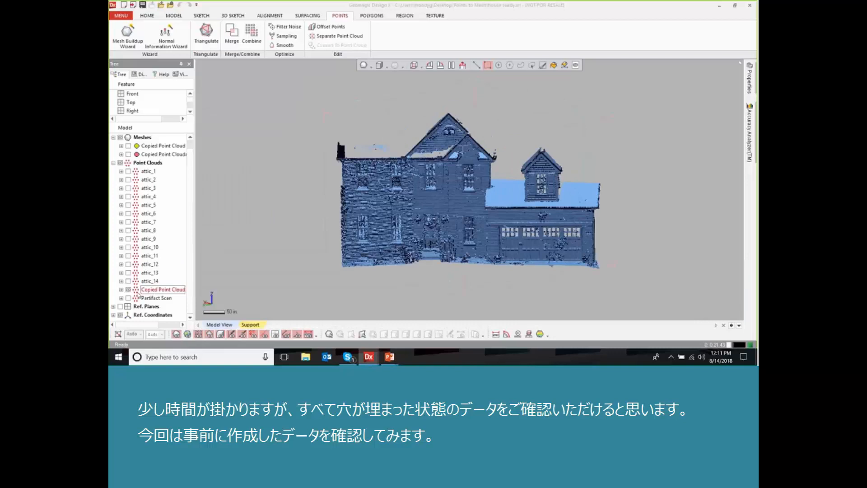
- Hide the Copied Point Cloud and show the existing Copied Point Cloud mesh of the house front
click(129, 289)
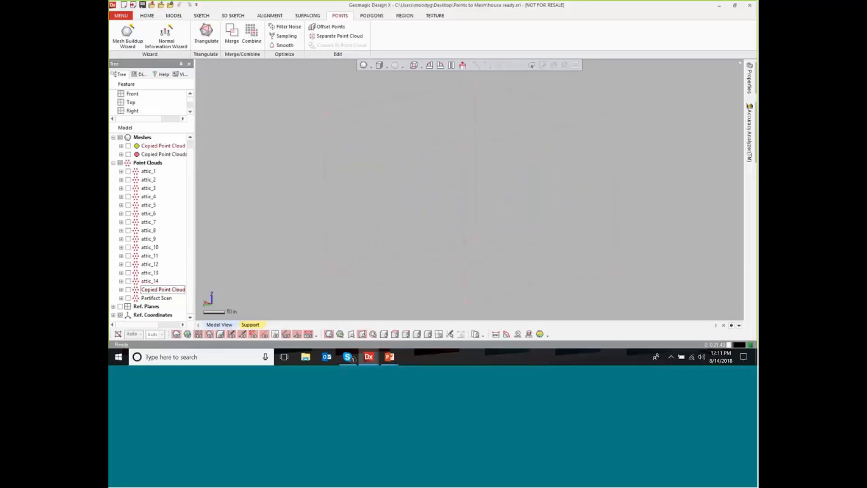
click(128, 145)
scroll(462, 214, up, 5)
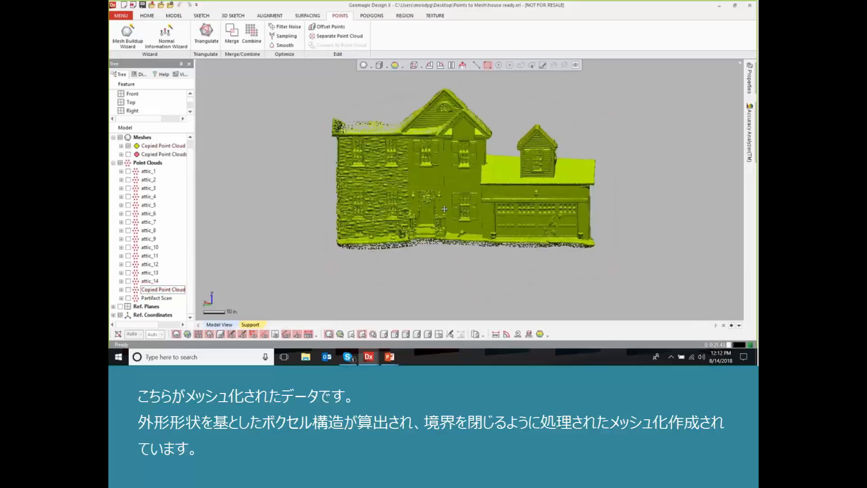
- Examine the house front mesh for filled and unfilled holes around the roof edge, windows, door lights and garage
scroll(456, 234, up, 2)
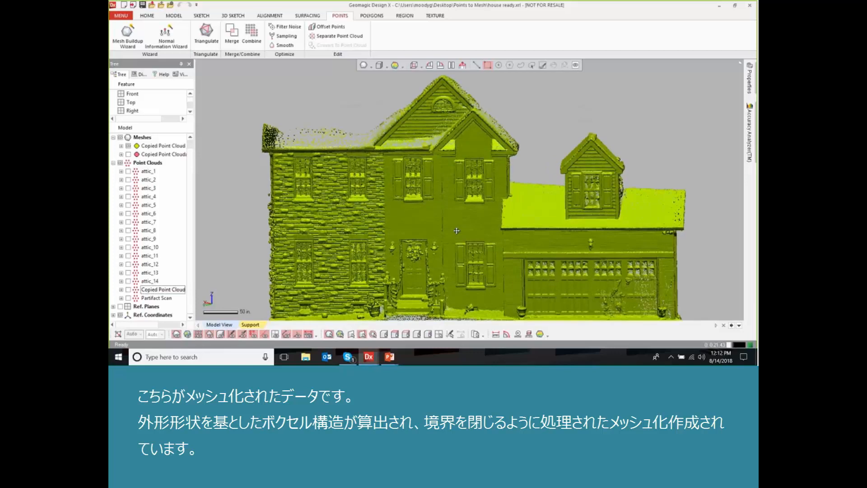
mouse_move(455, 234)
ctrl+right_down()
mouse_move(457, 212)
mouse_move(452, 223)
ctrl+right_up()
scroll(455, 220, down, 2)
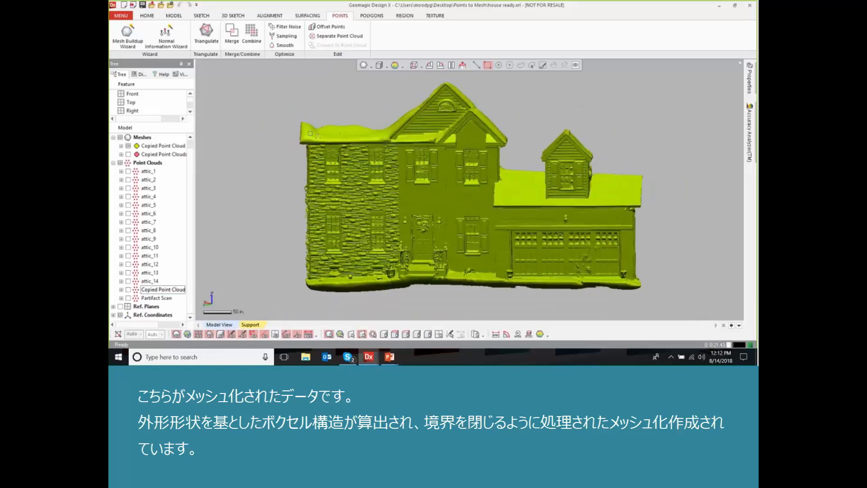
right_drag(359, 141, 501, 198)
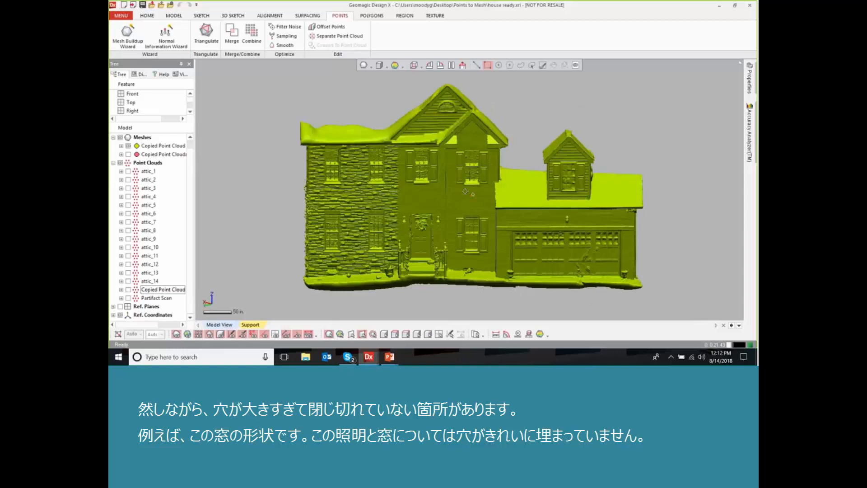
scroll(460, 243, up, 4)
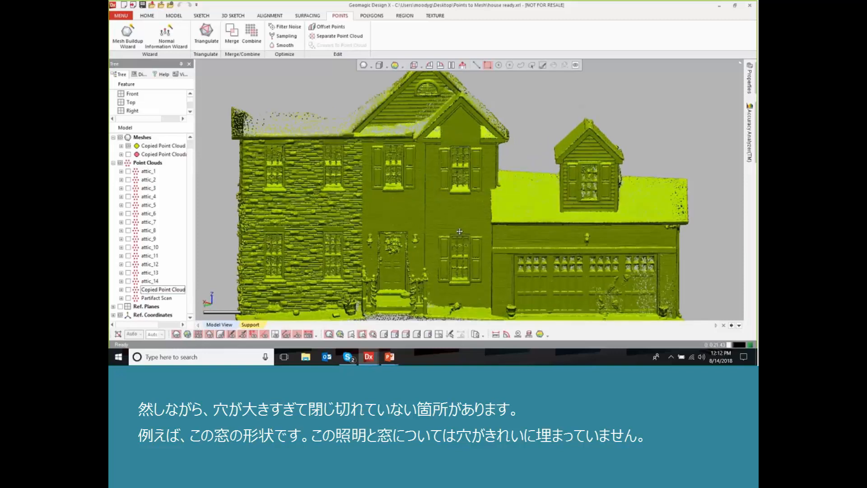
scroll(484, 239, up, 2)
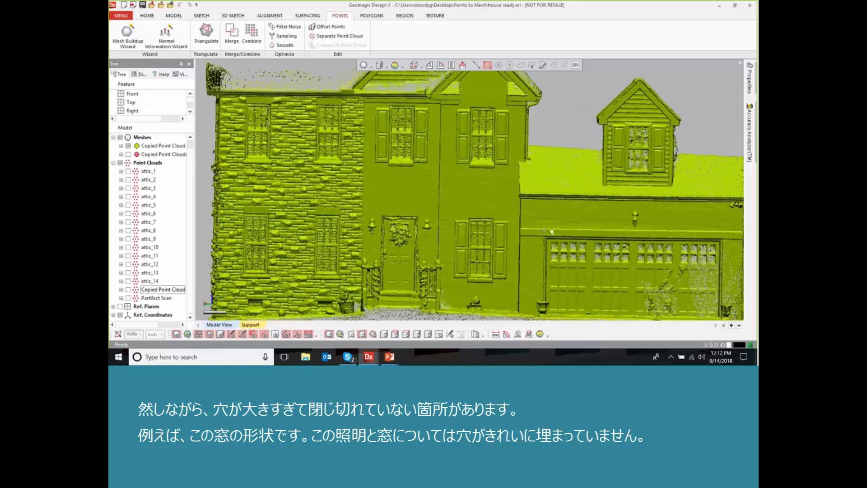
scroll(547, 231, up, 2)
scroll(539, 231, up, 2)
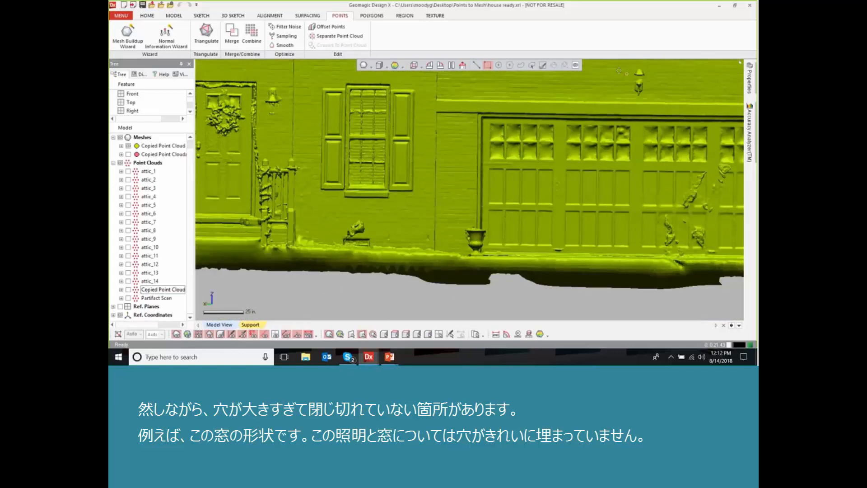
middle_drag(370, 154, 488, 156)
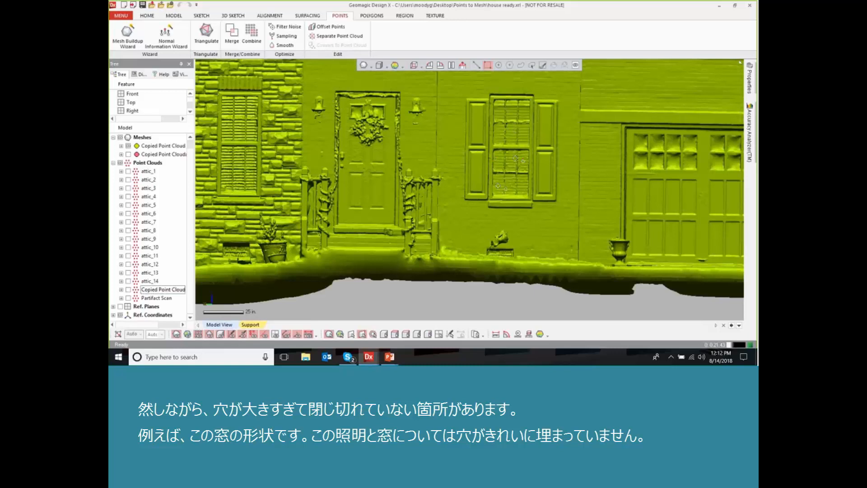
scroll(502, 190, down, 4)
scroll(446, 200, up, 1)
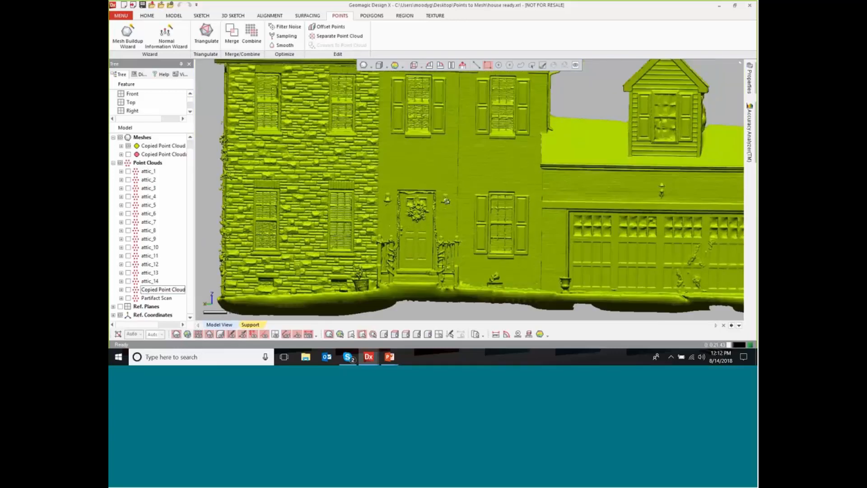
scroll(446, 200, down, 2)
middle_drag(446, 201, 442, 221)
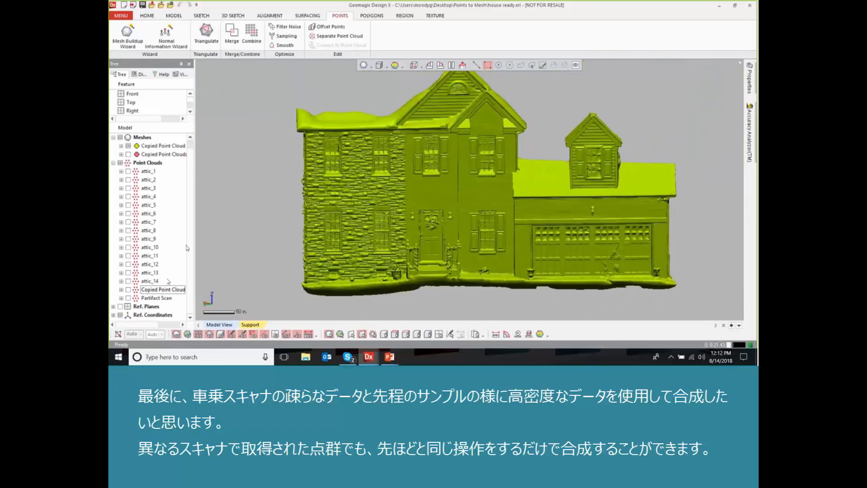
- Hide the house mesh and show the Copied Point Cloud together with the Partifact Scan point cloud
click(129, 146)
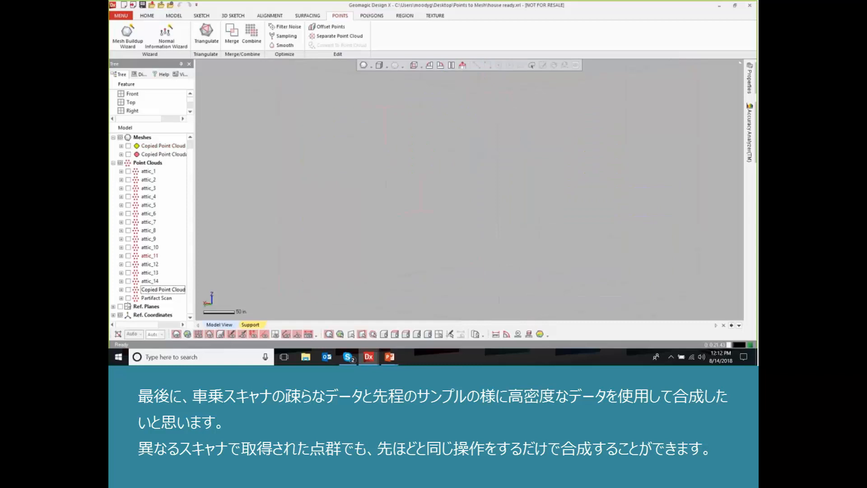
click(128, 289)
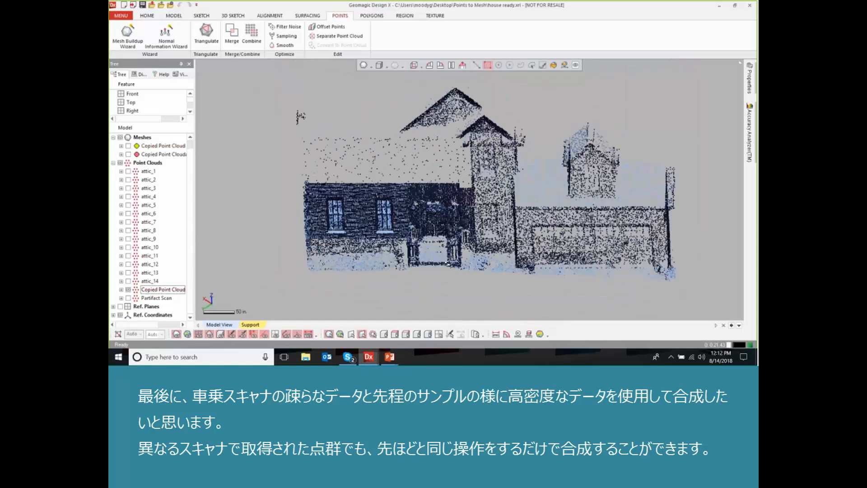
scroll(481, 211, up, 5)
scroll(481, 210, up, 4)
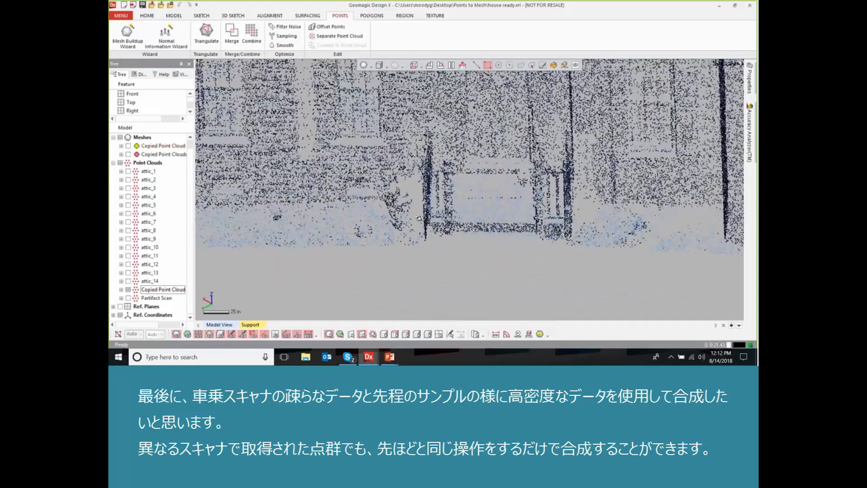
click(128, 298)
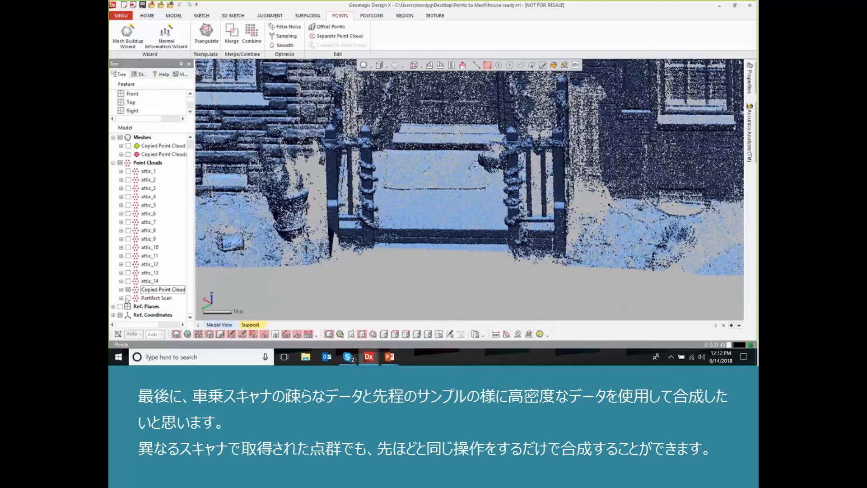
click(128, 298)
right_drag(480, 202, 580, 196)
scroll(493, 209, up, 3)
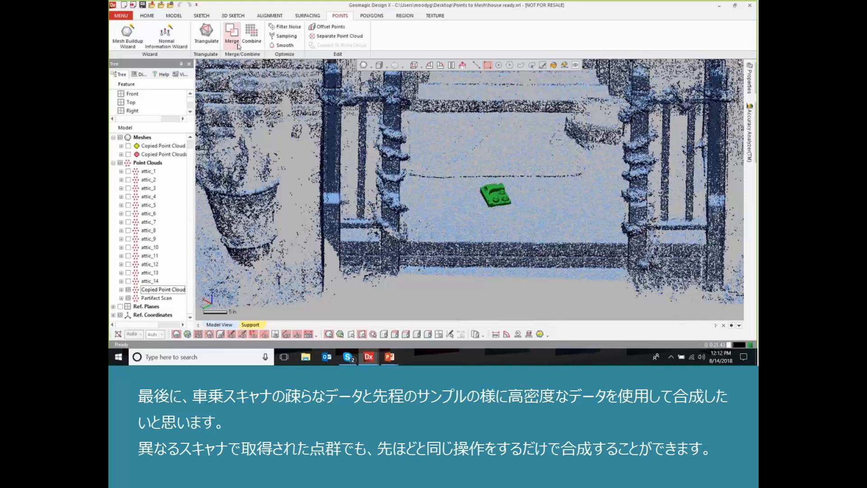
- Set up Triangulate with HD Mesh Construction on only the Copied Point Cloud and Partifact Scan, and discard the command
click(206, 35)
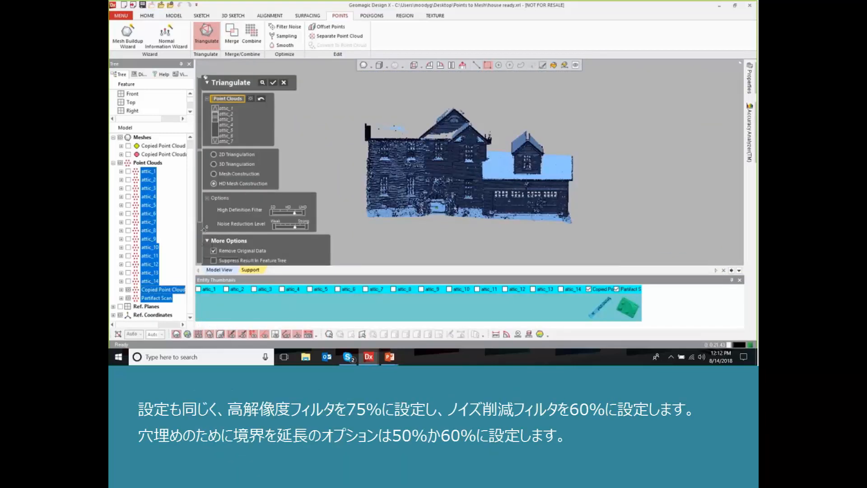
click(163, 290)
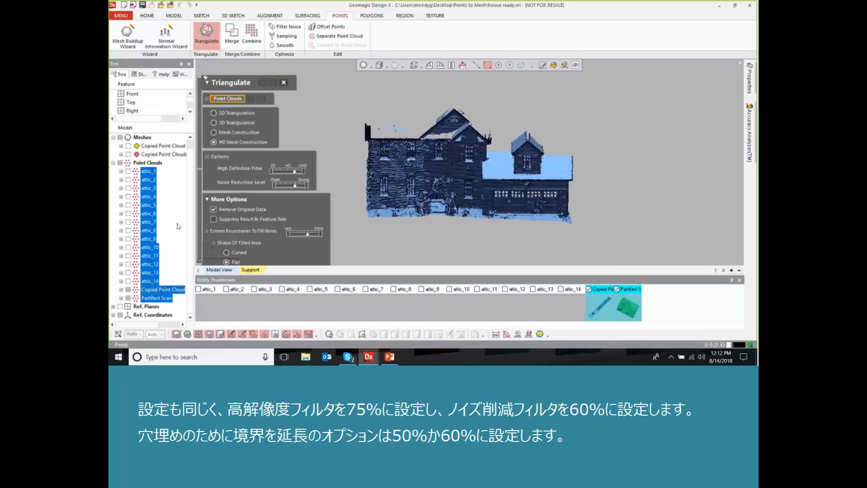
ctrl+click(158, 298)
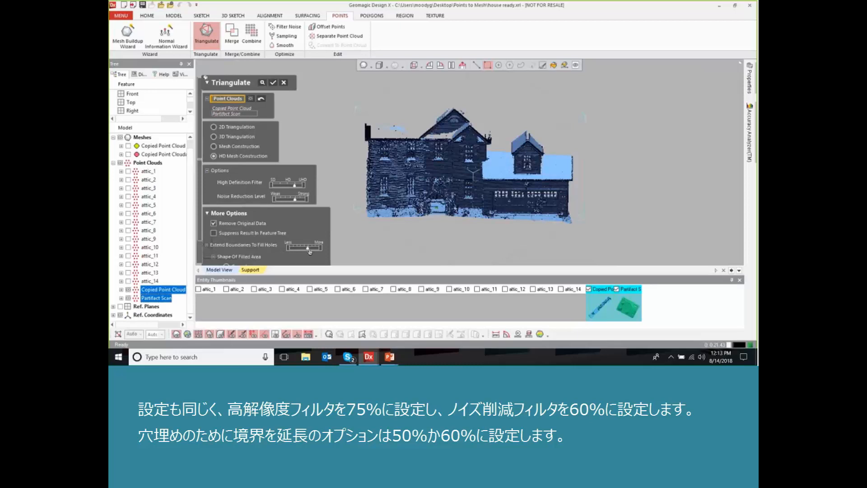
click(283, 84)
click(419, 192)
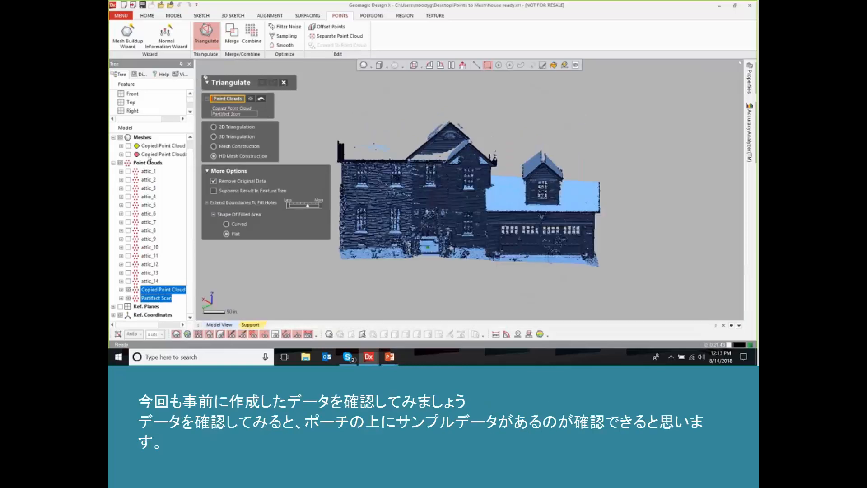
- Show the existing combined mesh in place of both point clouds and examine the Partifact on the porch and the whole house front
click(128, 289)
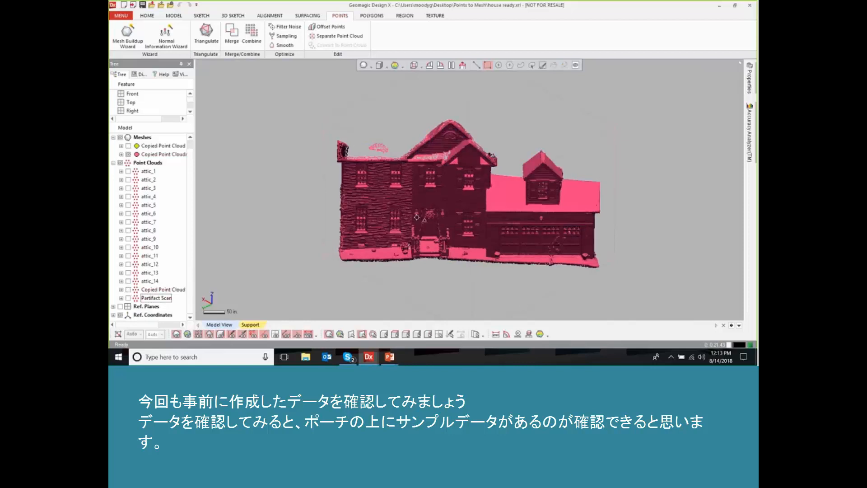
right_drag(416, 217, 422, 217)
right_drag(455, 244, 534, 166)
scroll(435, 231, up, 4)
scroll(417, 253, up, 4)
scroll(534, 166, up, 5)
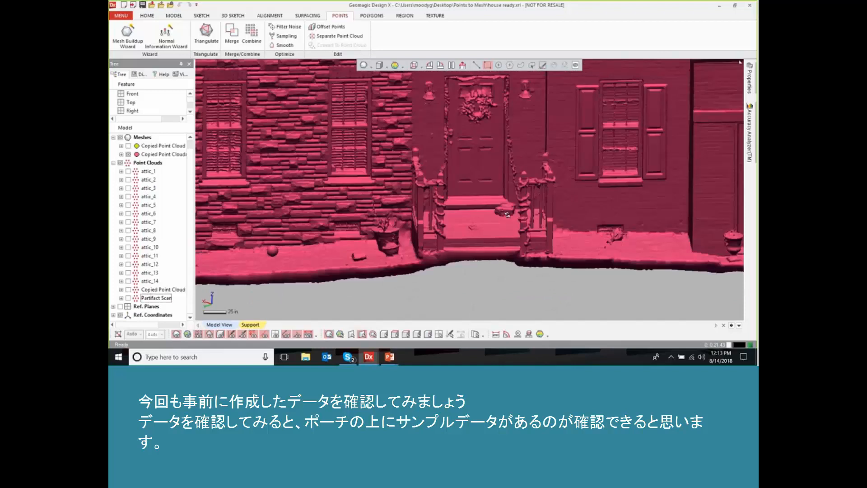
right_drag(490, 227, 487, 181)
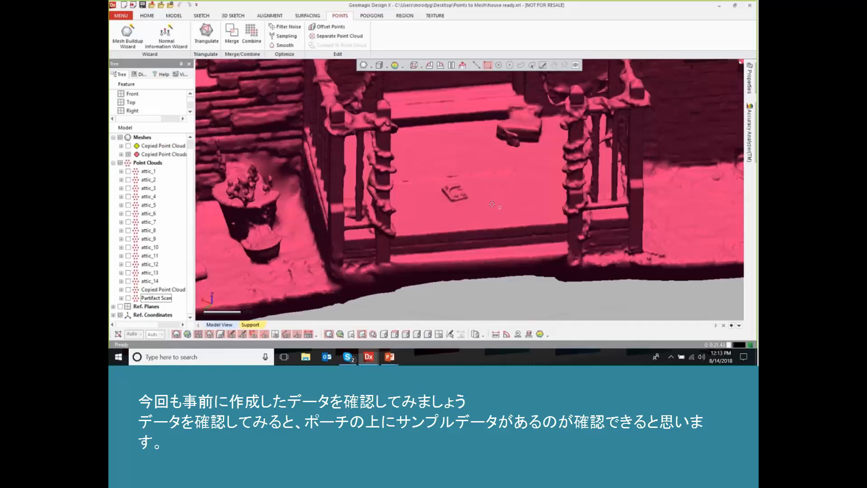
scroll(492, 204, down, 3)
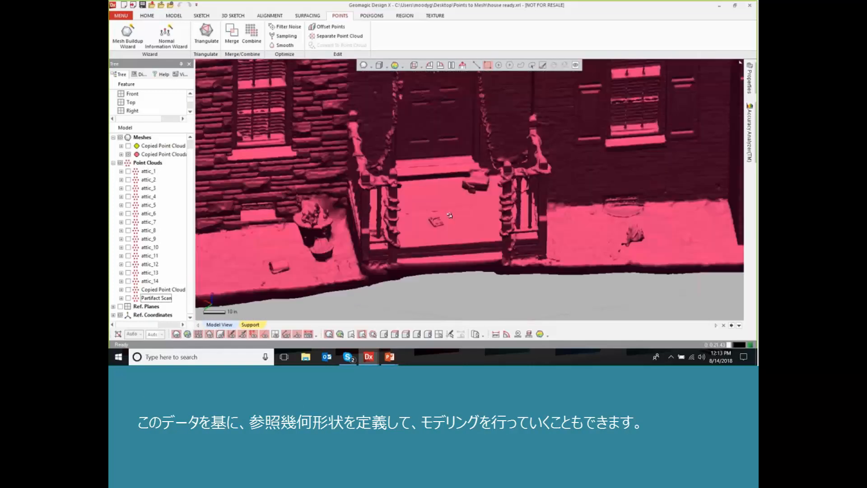
scroll(450, 215, down, 5)
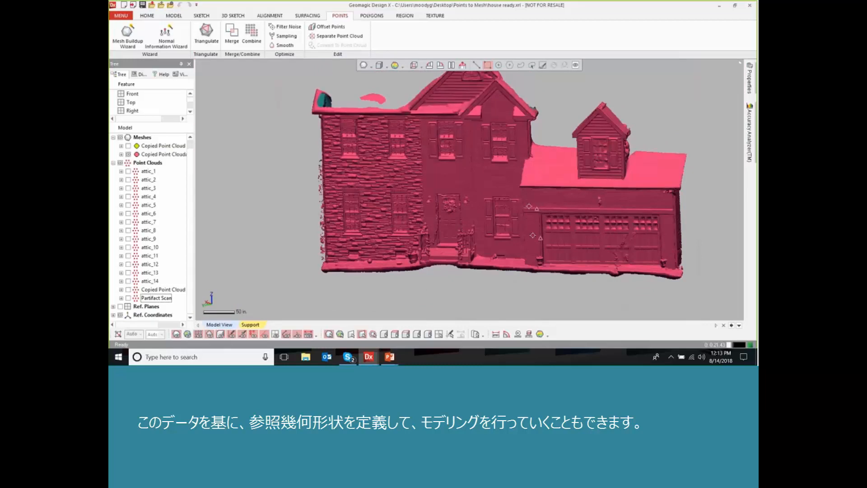
right_drag(475, 172, 457, 190)
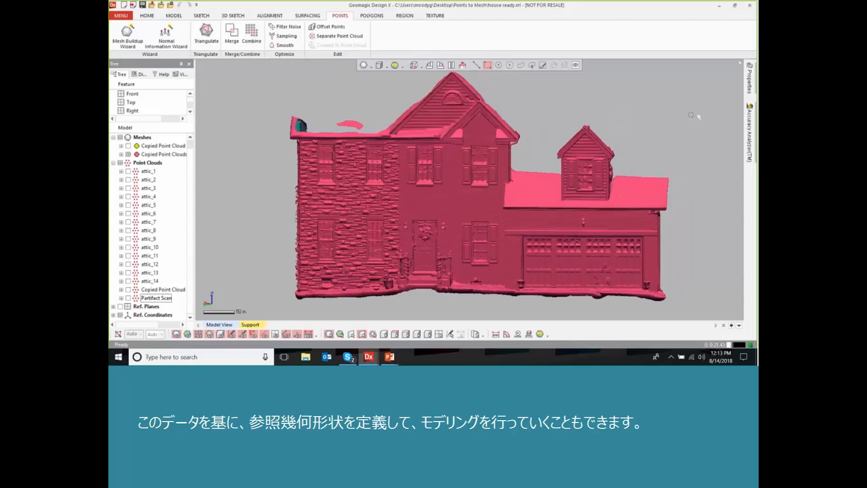
key(alt+Tab)
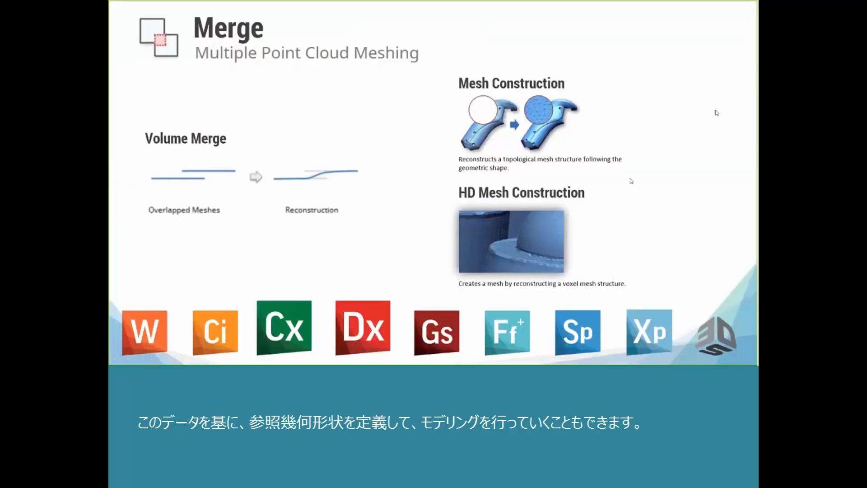
click(716, 113)
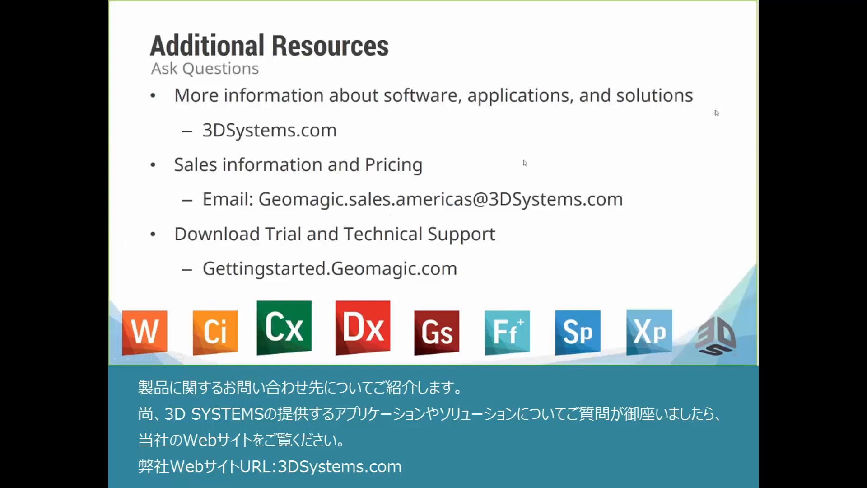